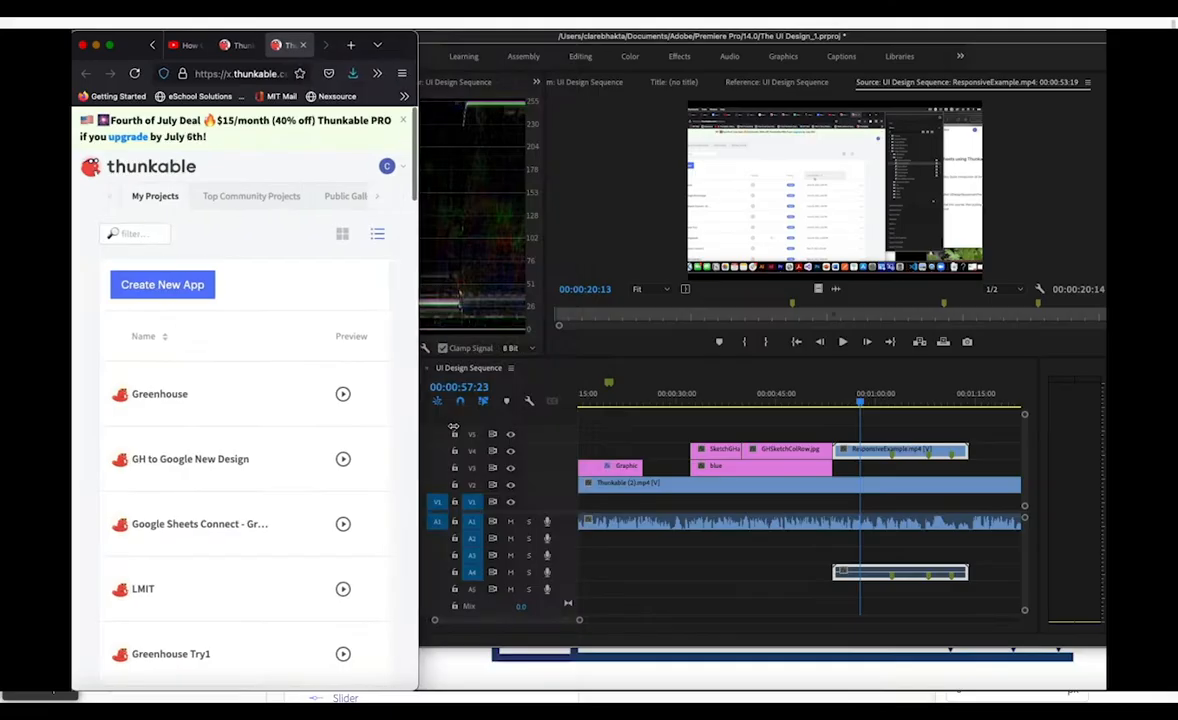
mouse_move(544, 473)
mouse_down()
mouse_move(979, 473)
mouse_move(375, 464)
mouse_move(744, 463)
mouse_up()
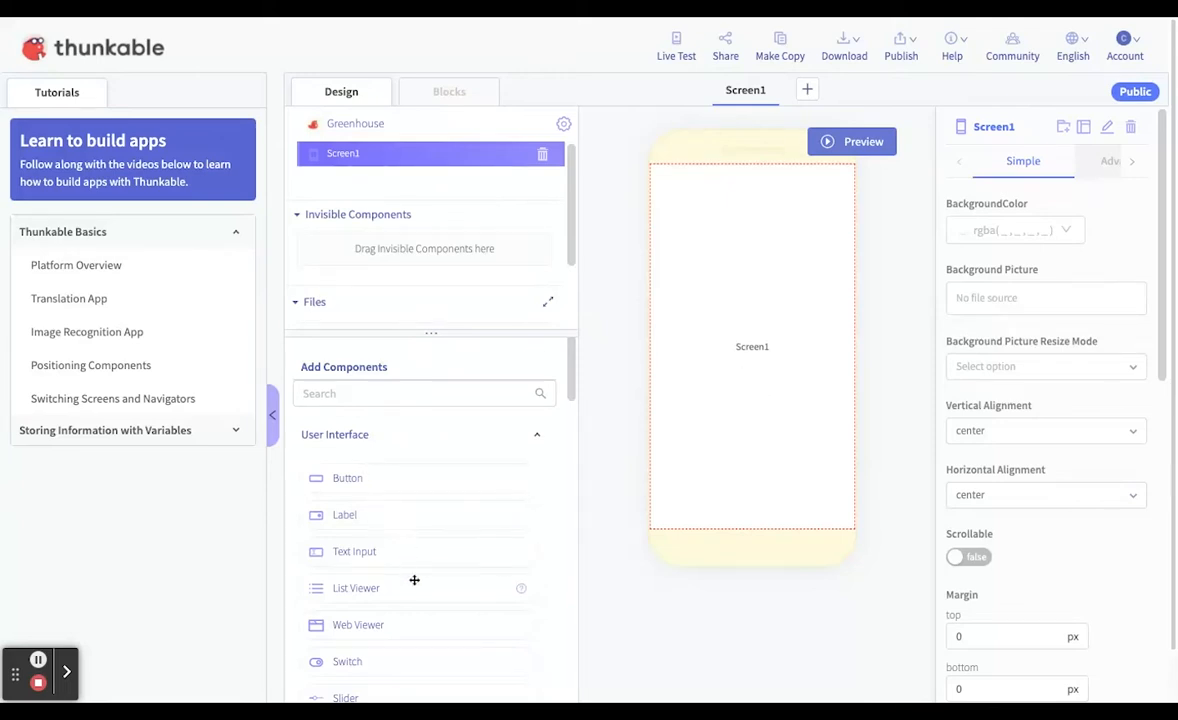
Add a Row layout component to Screen1 and place a second row inside it
scroll(428, 648, down, 1)
scroll(428, 648, down, 5)
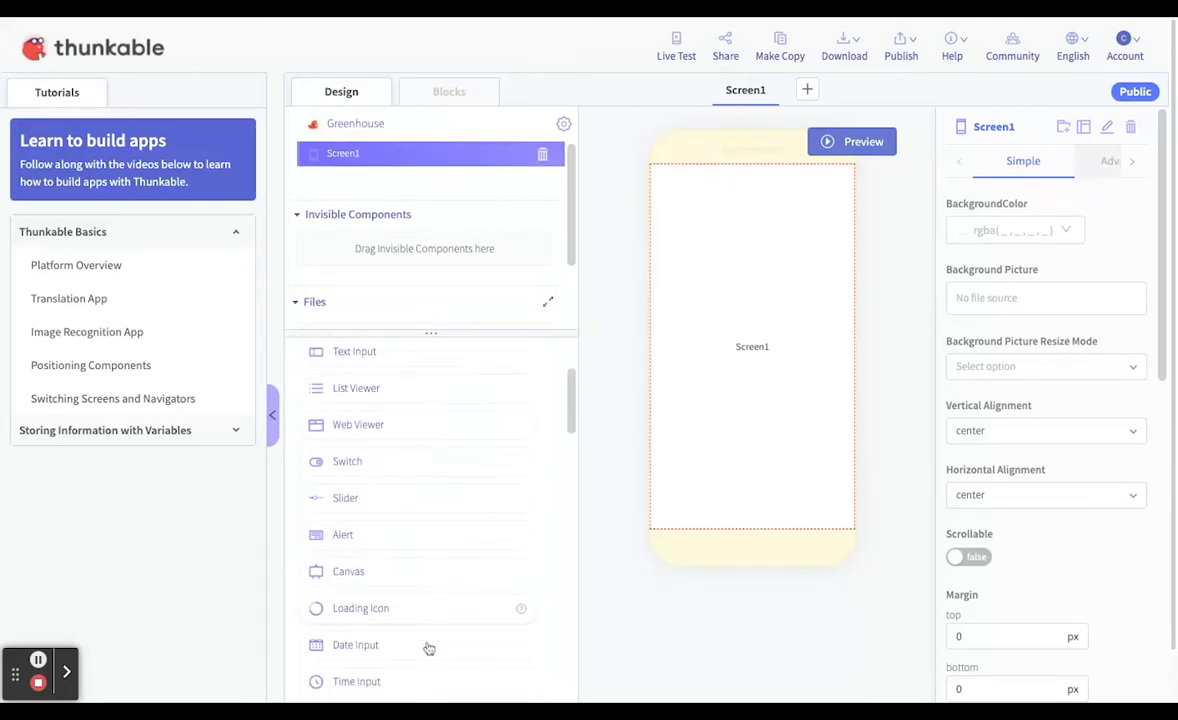
scroll(428, 648, up, 3)
scroll(428, 520, up, 3)
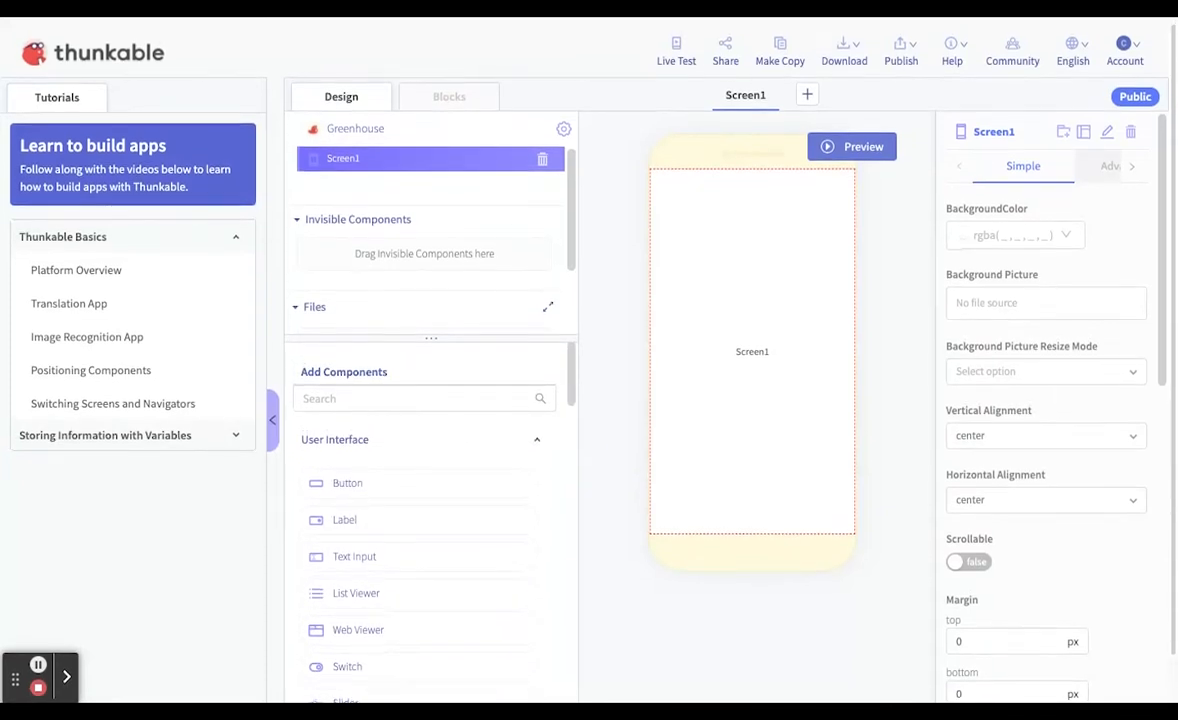
scroll(428, 520, down, 12)
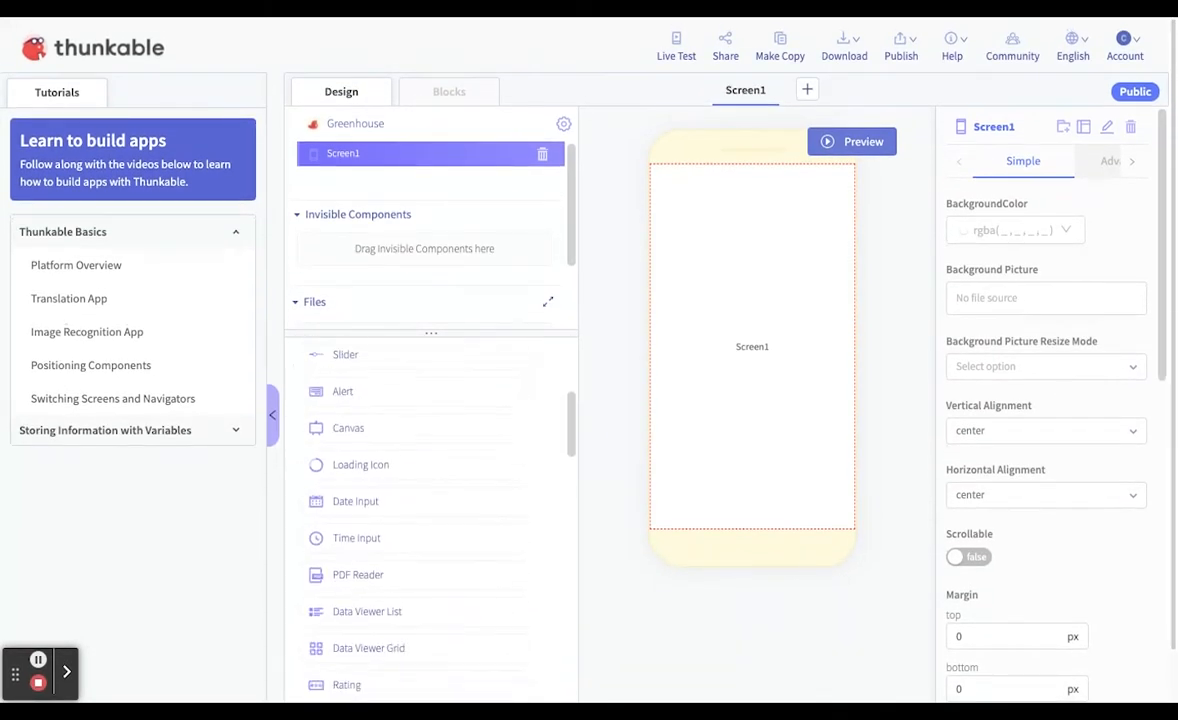
scroll(379, 589, down, 2)
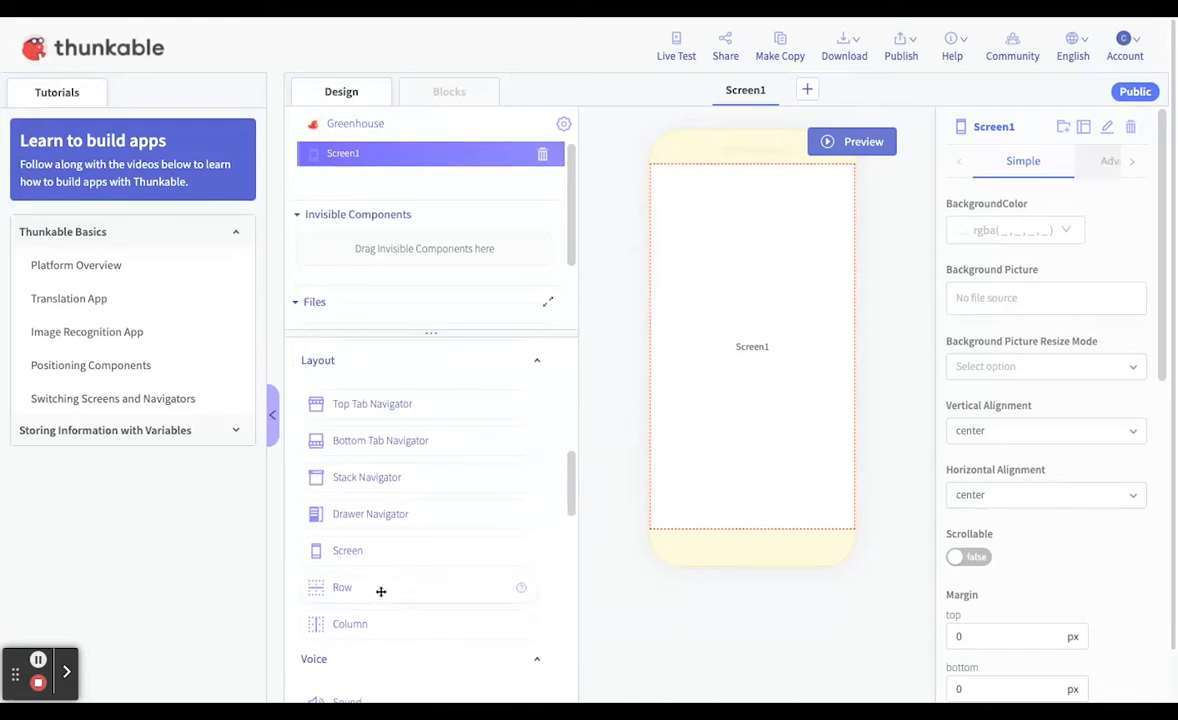
drag(380, 591, 748, 348)
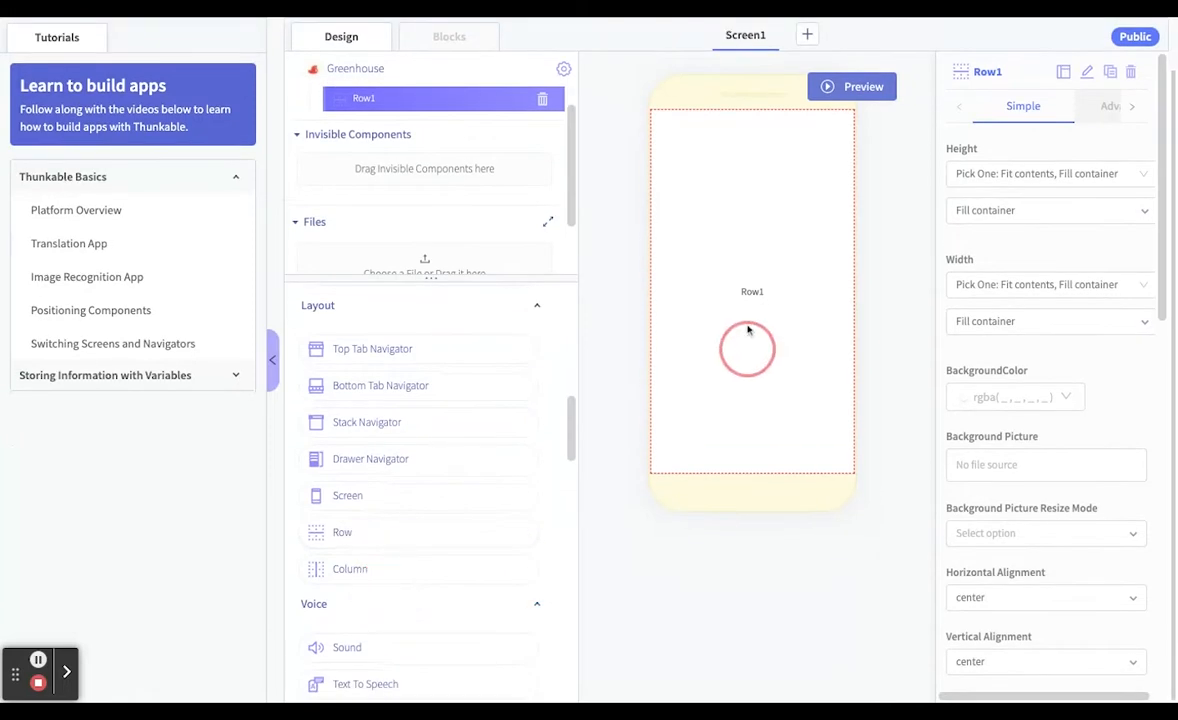
drag(340, 541, 761, 346)
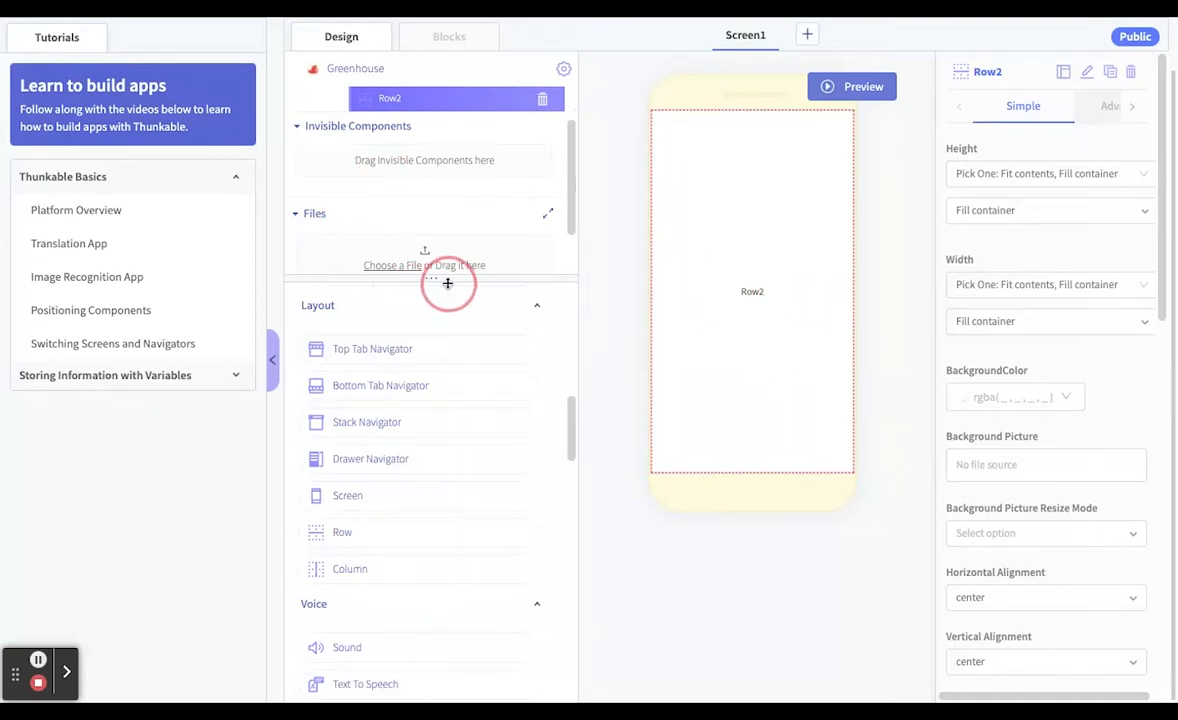
Enlarge the component tree area and move Row2 out of Row1, directly under Screen1 and above Row1
drag(441, 281, 447, 513)
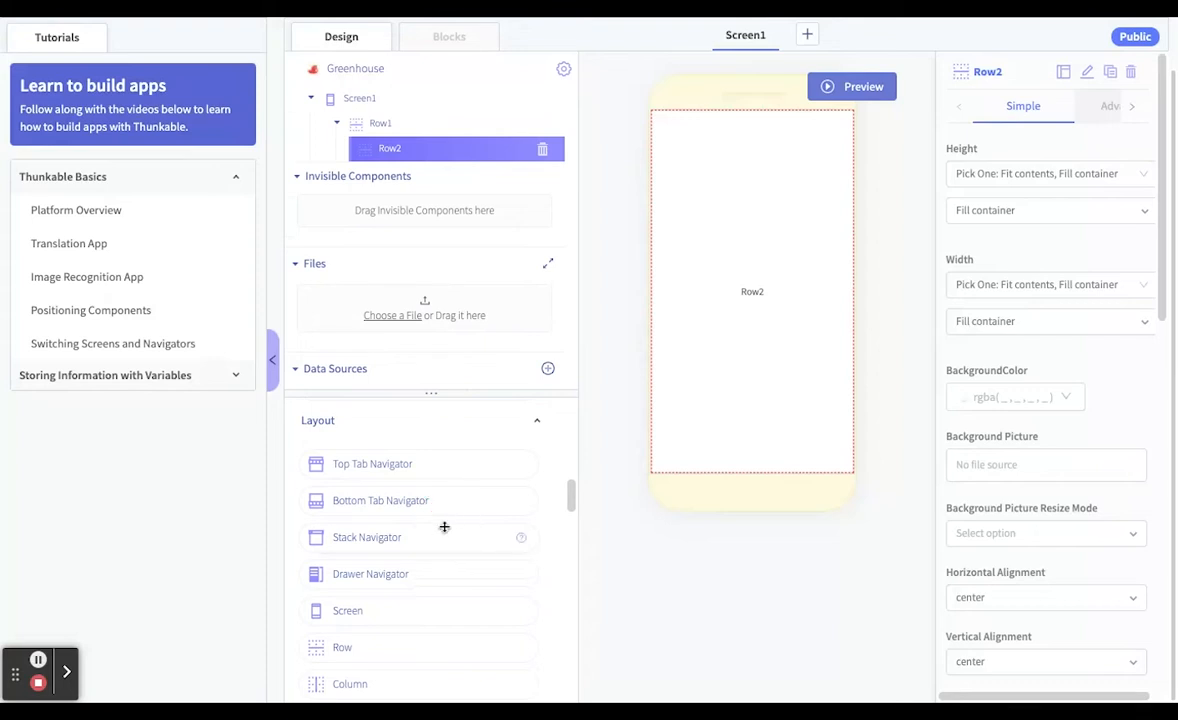
click(296, 176)
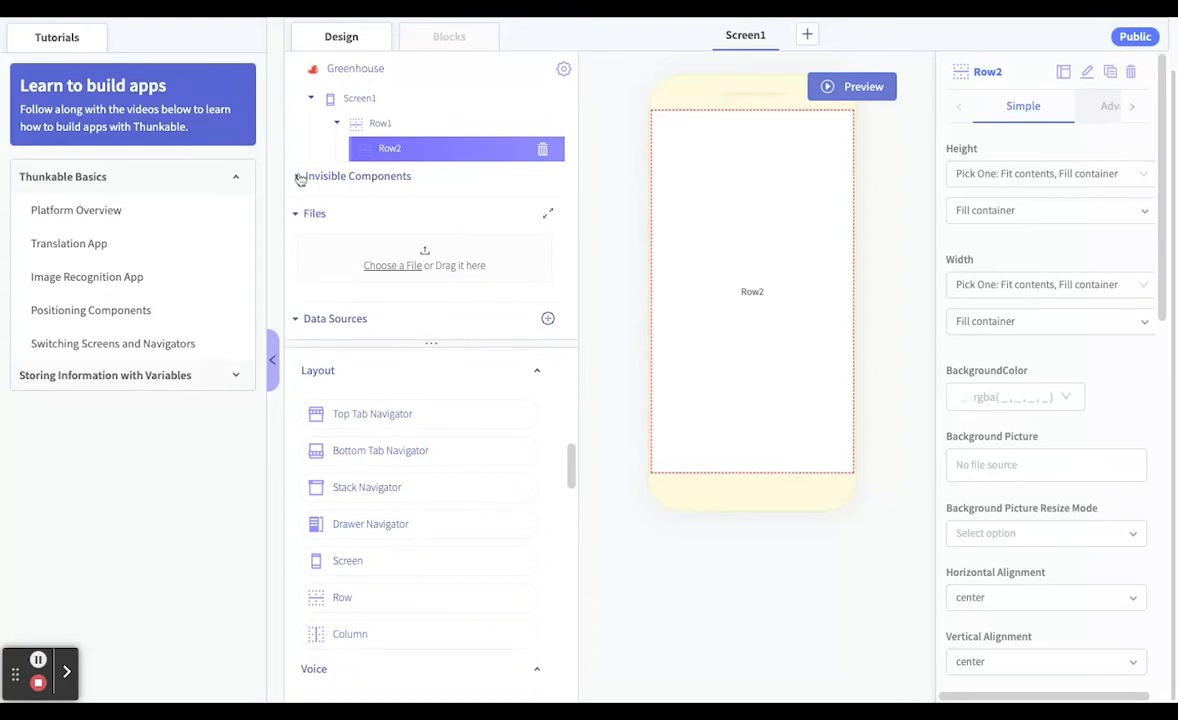
click(296, 176)
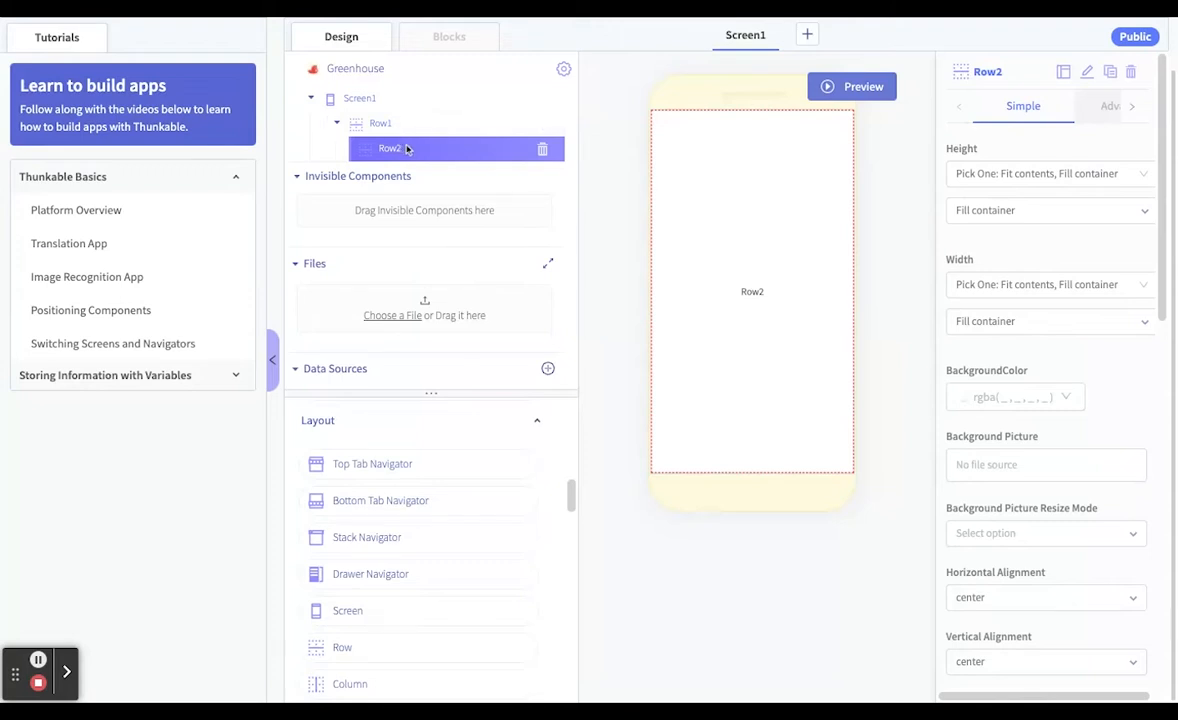
drag(406, 147, 406, 146)
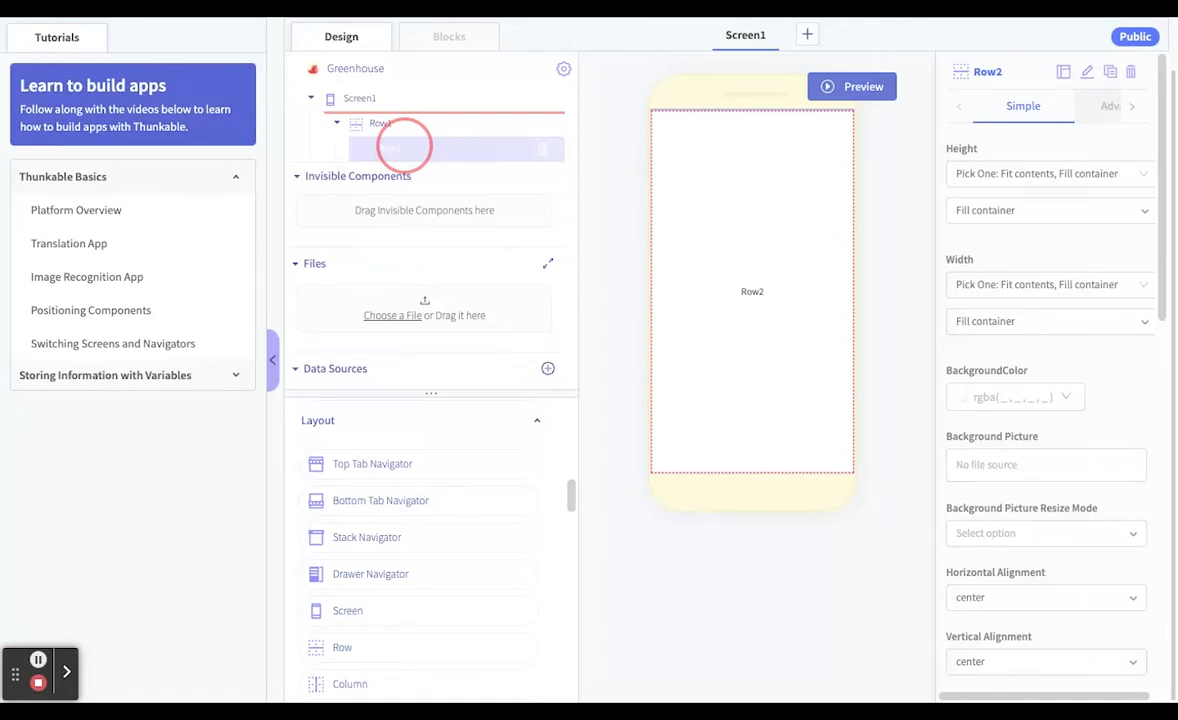
drag(404, 146, 388, 120)
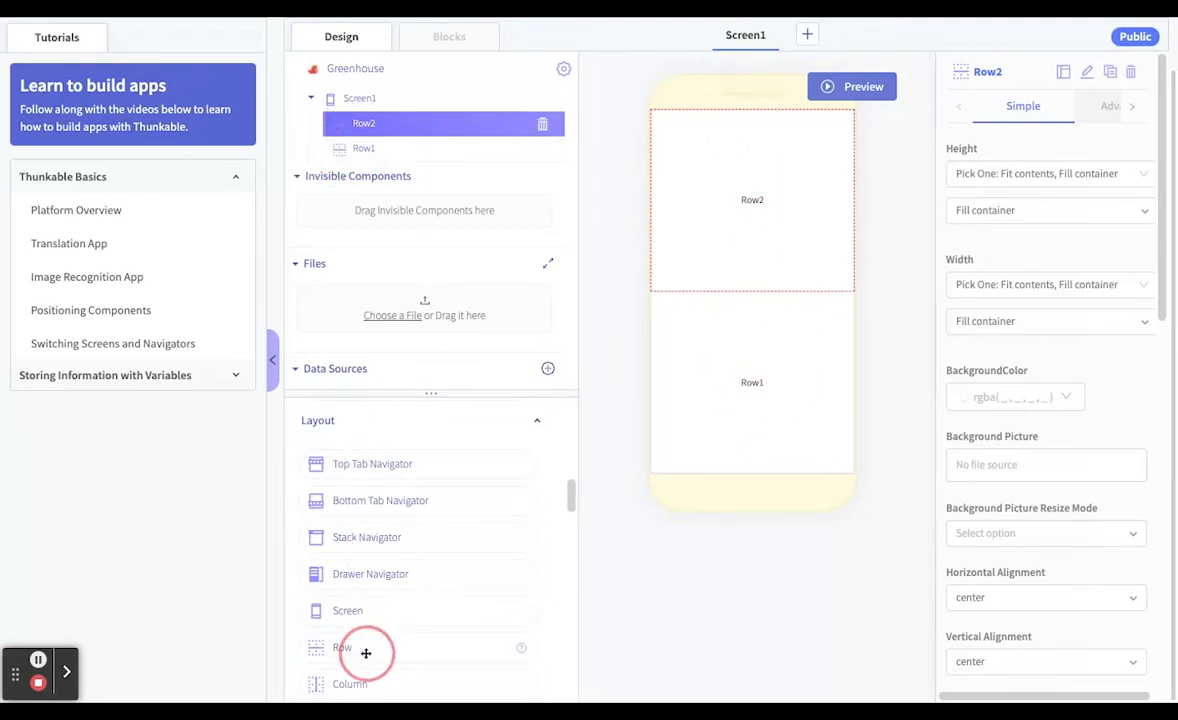
Add a third row to Screen1 and arrange the rows in the order Row2, Row1, Row3
drag(366, 653, 385, 135)
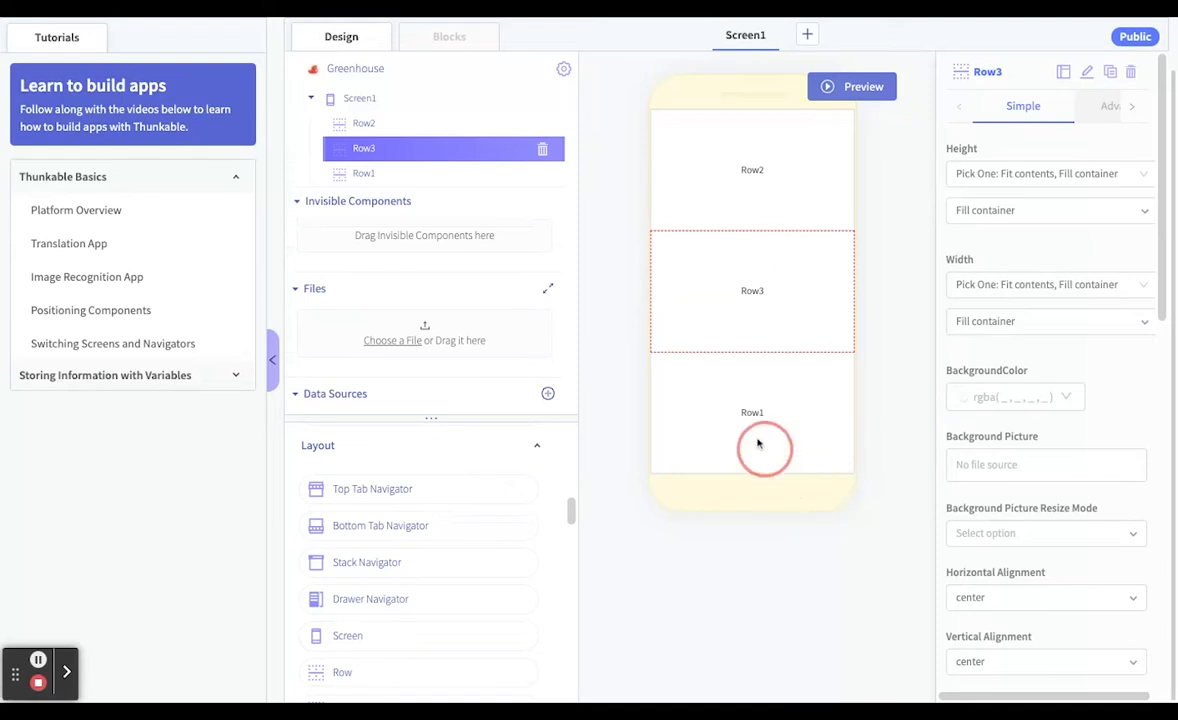
click(758, 443)
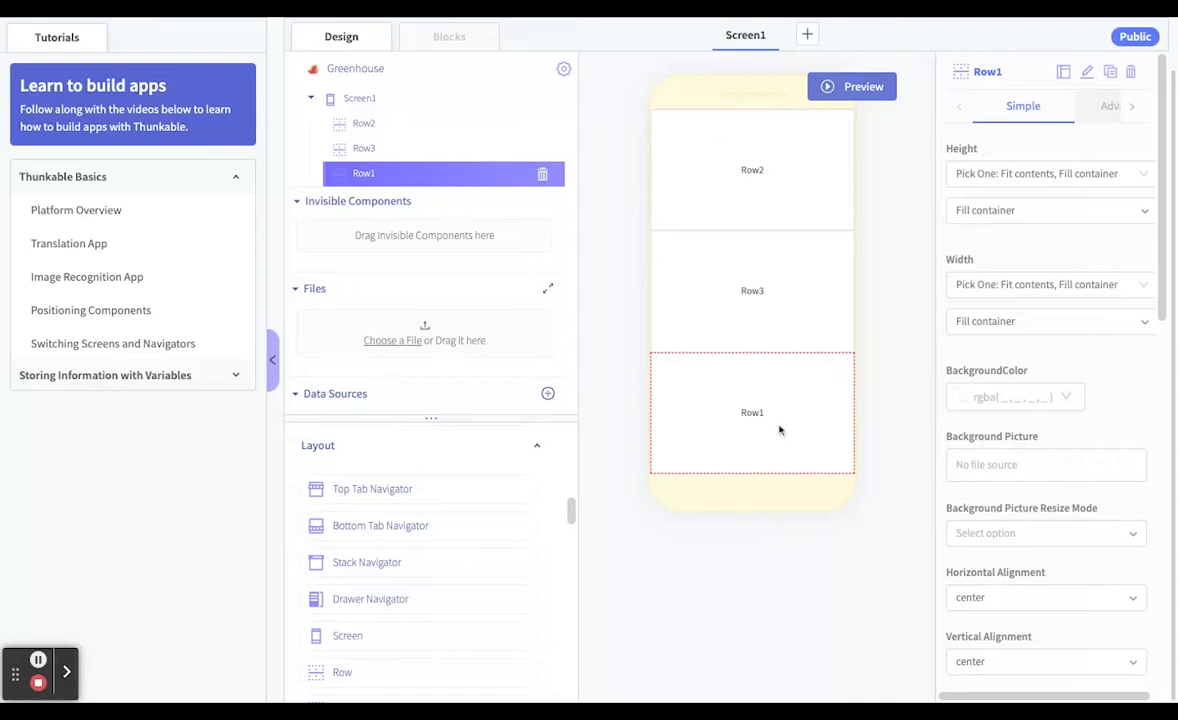
drag(778, 428, 780, 430)
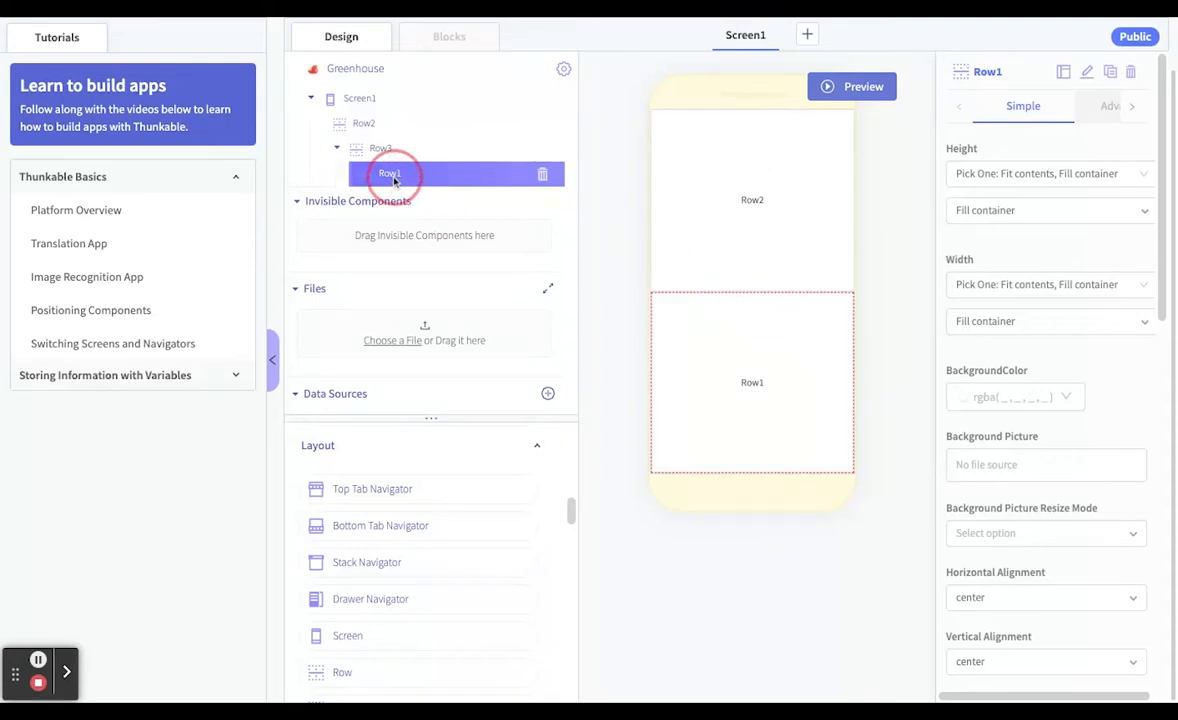
drag(394, 180, 394, 178)
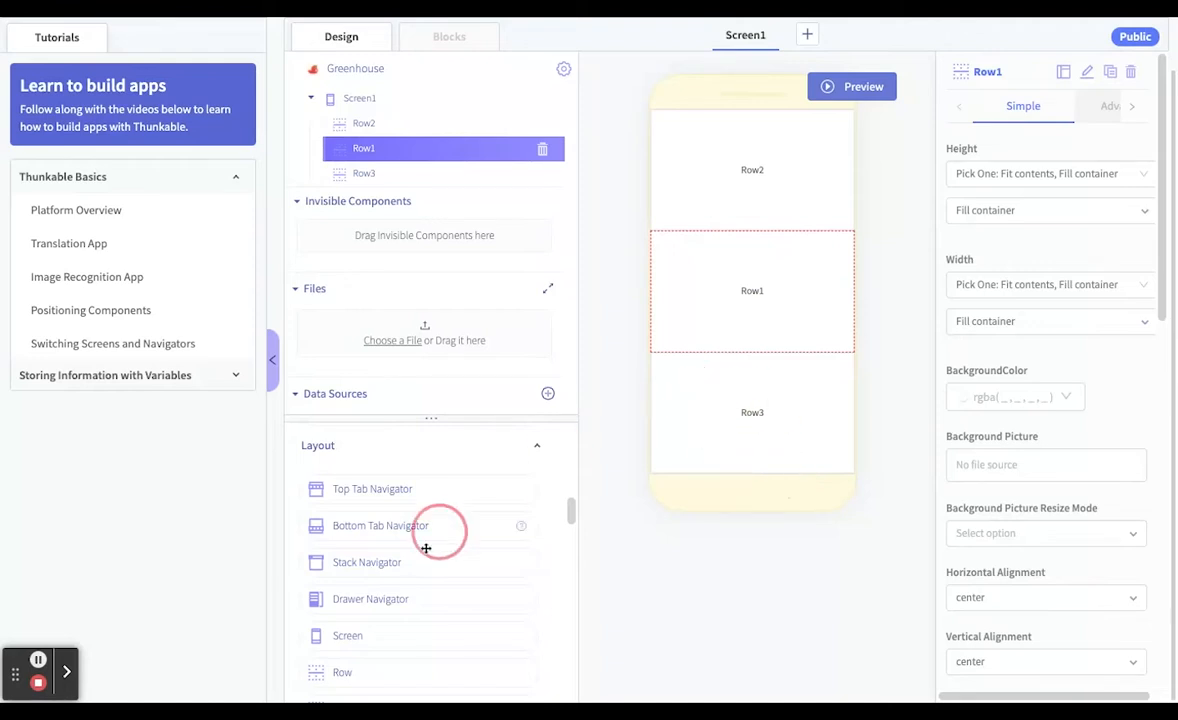
Add two Column layout components side by side inside Row3
scroll(428, 625, down, 2)
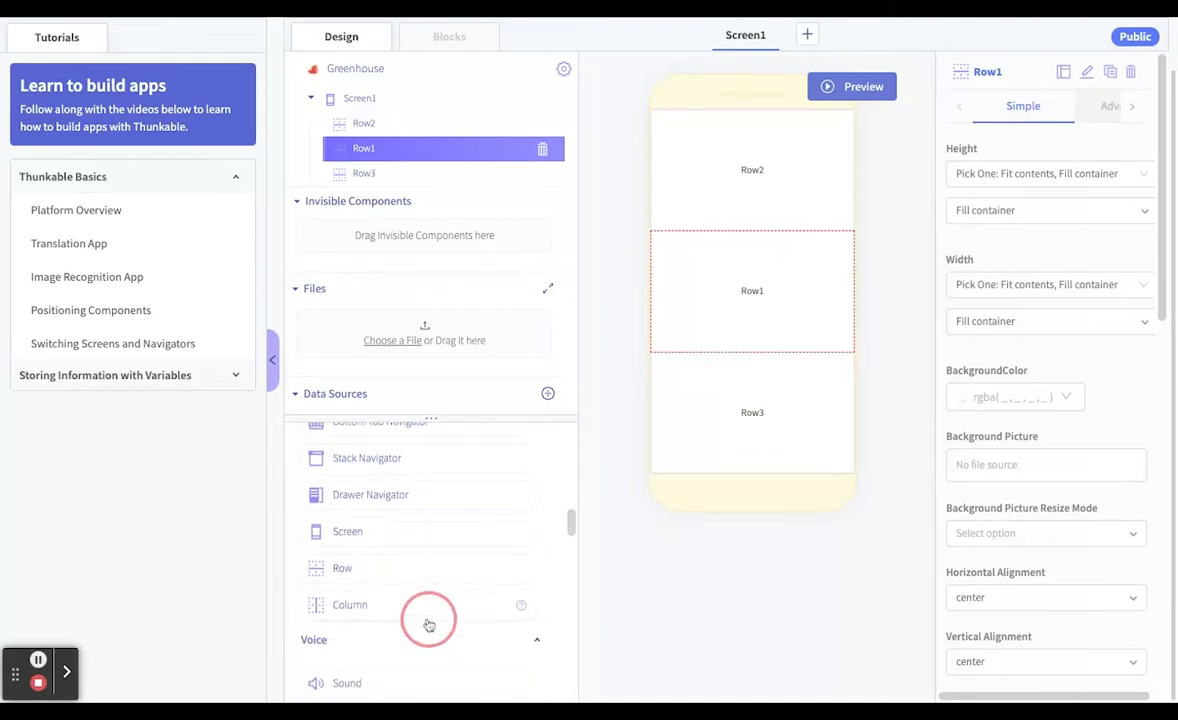
drag(376, 605, 368, 631)
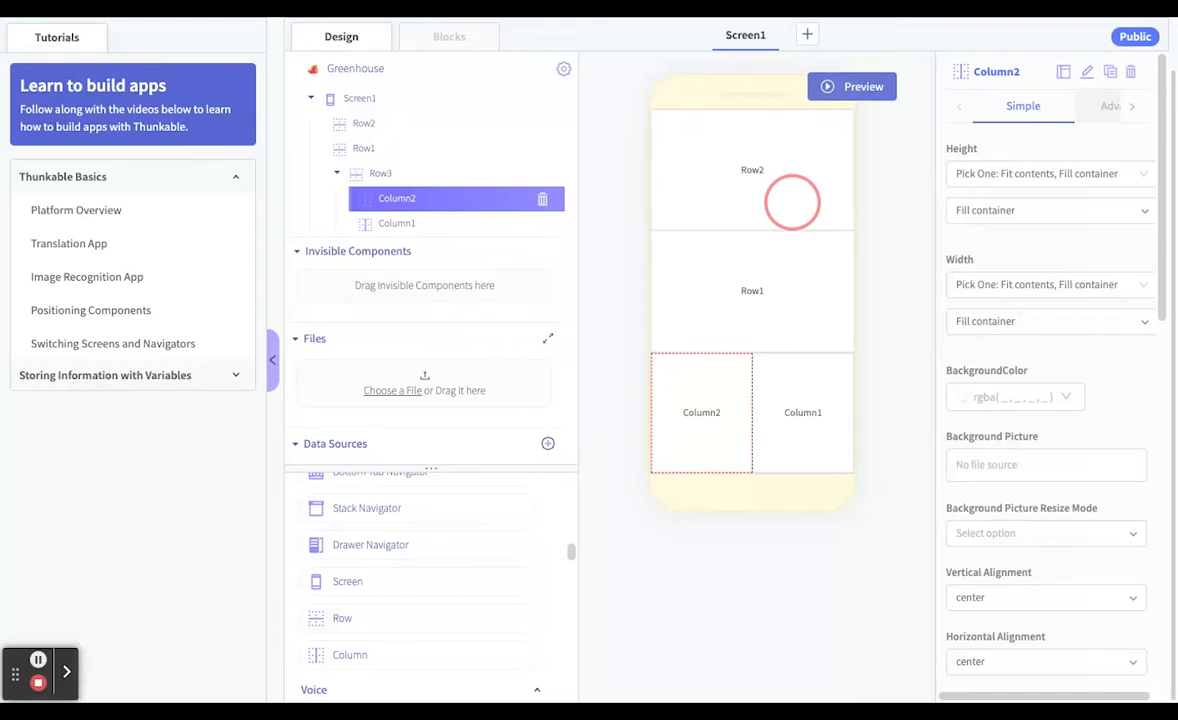
Rename Row2, the uppermost row on the phone screen, as Title
click(750, 190)
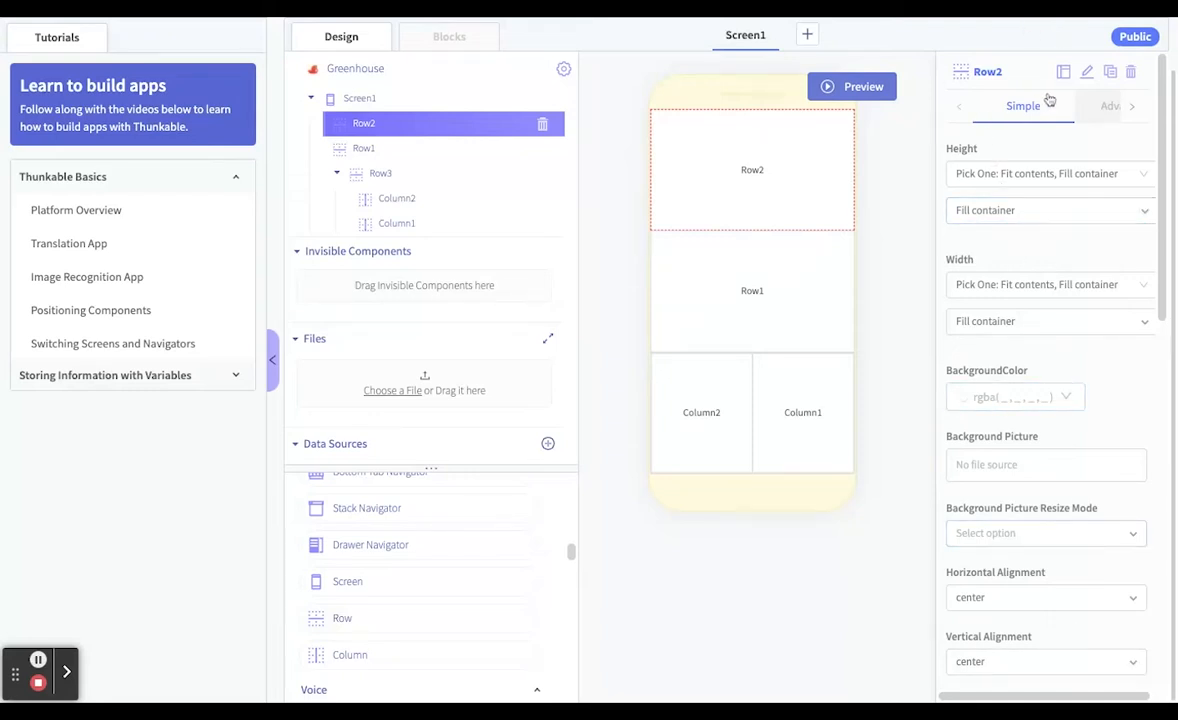
click(1086, 72)
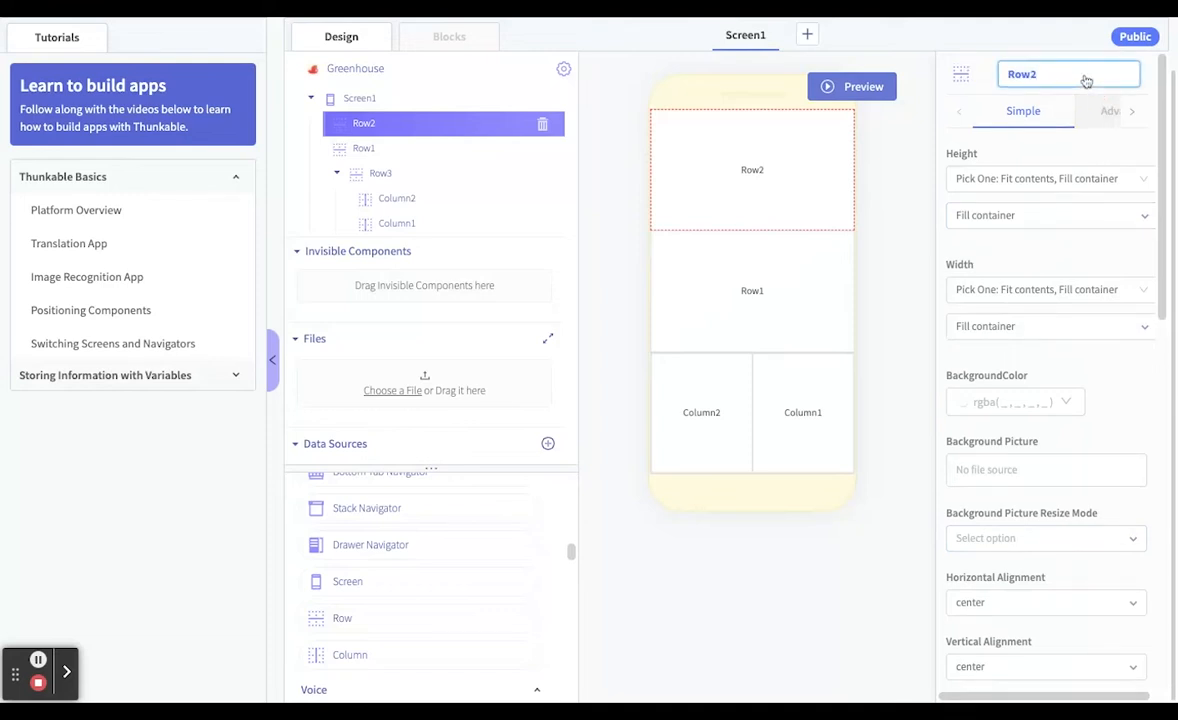
key(BackSpace)
key(BackSpace)
key(BackSpace)
key(BackSpace)
text(Titl)
Rename Row1, the middle row on the phone screen, as Graph
click(800, 258)
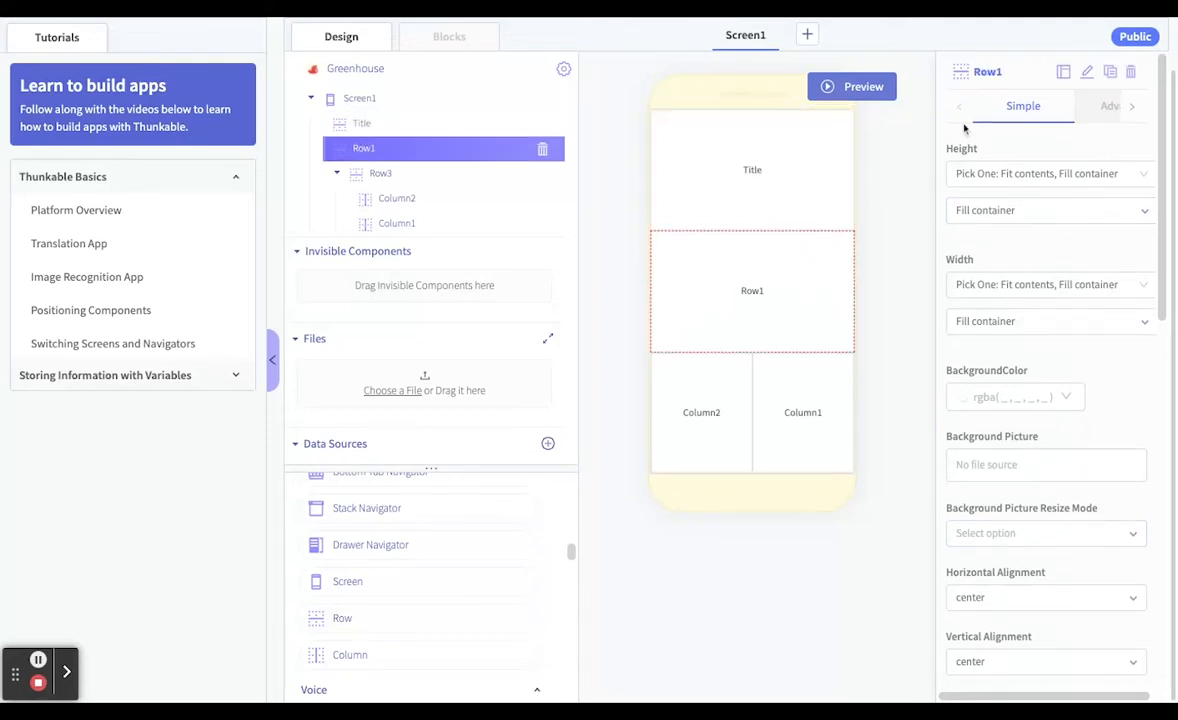
click(1088, 75)
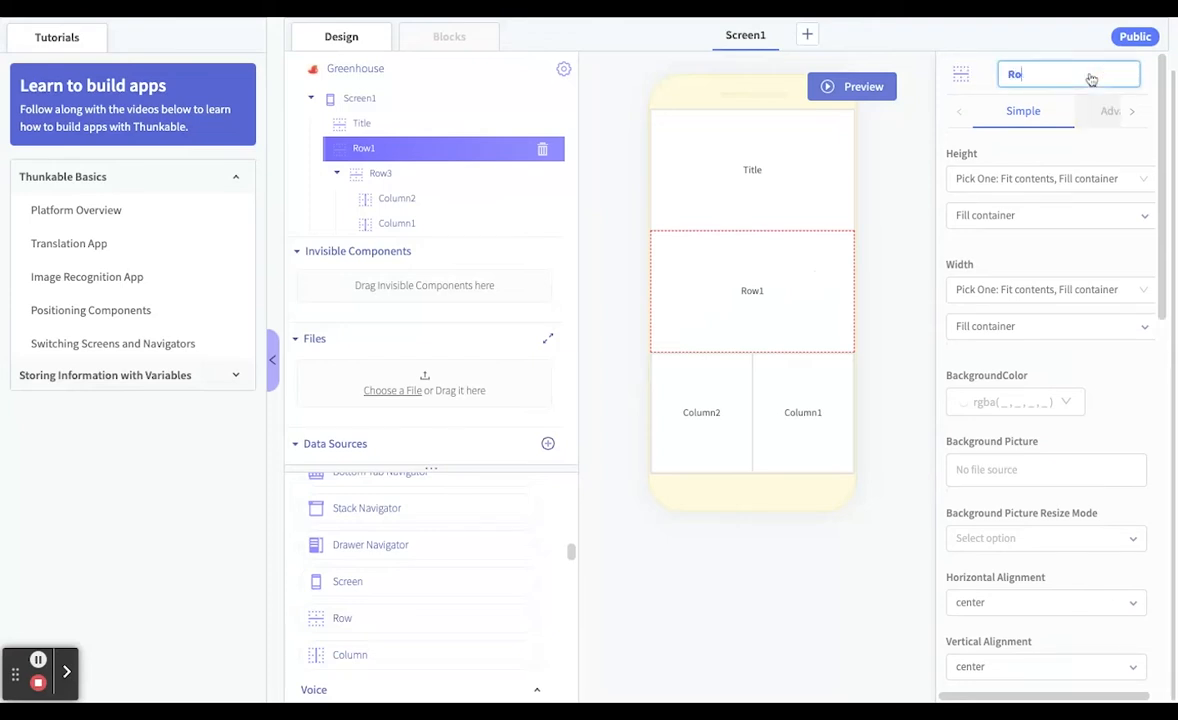
key(BackSpace)
key(BackSpace)
text(Graph)
Rename Row3, the row that contains the two columns, as RowBtn
click(724, 455)
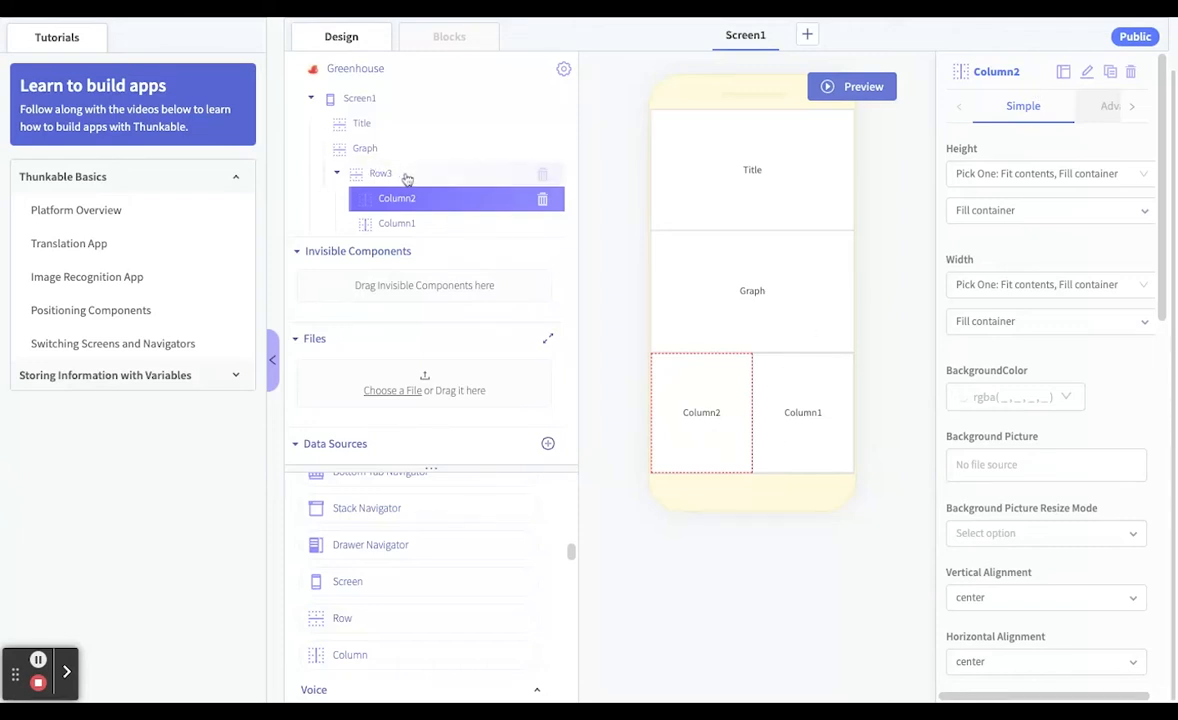
click(790, 413)
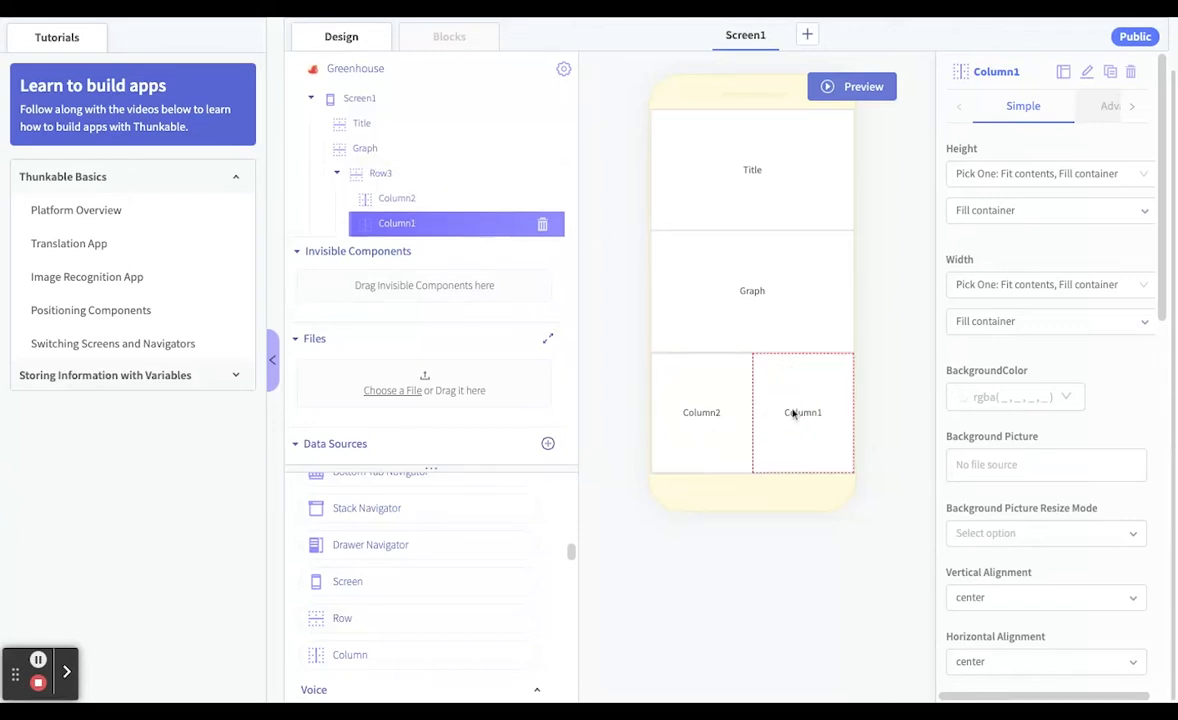
click(700, 416)
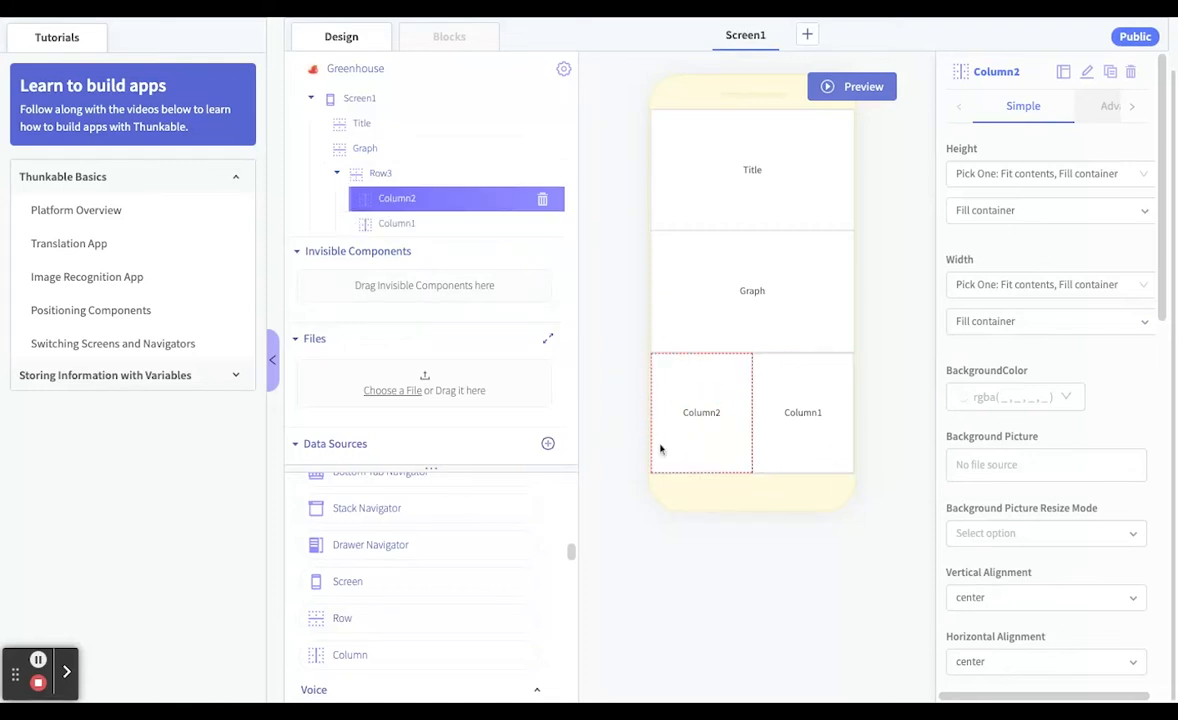
click(382, 175)
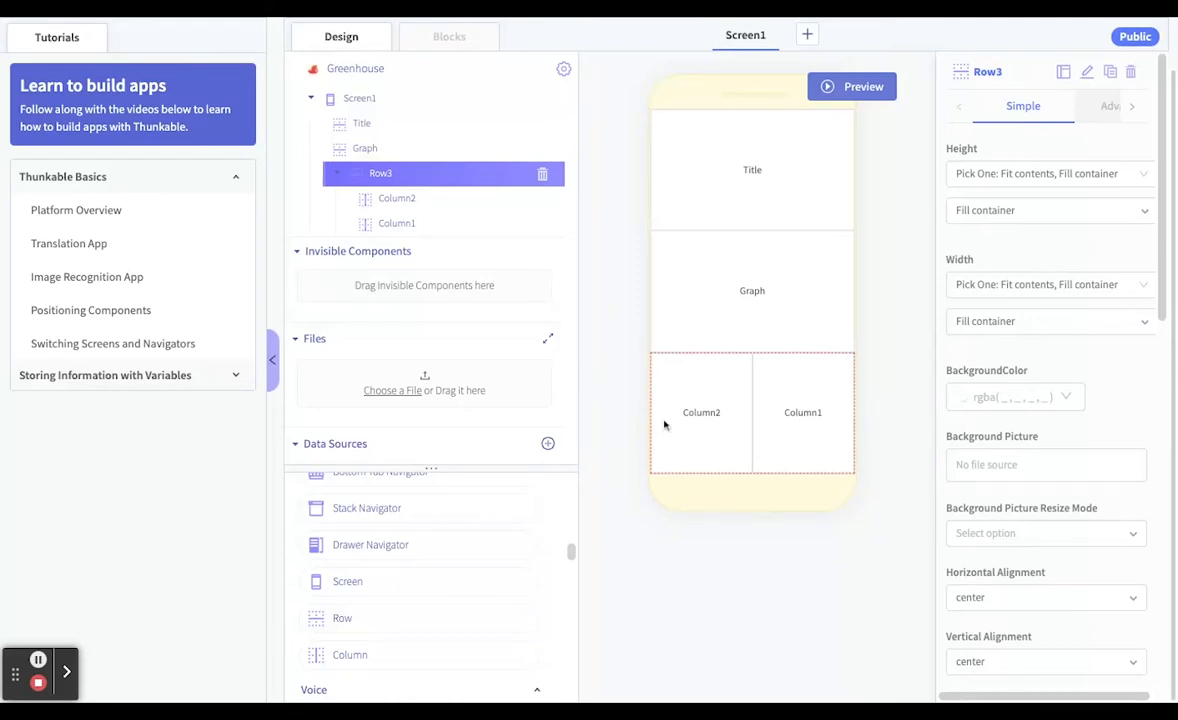
click(1088, 72)
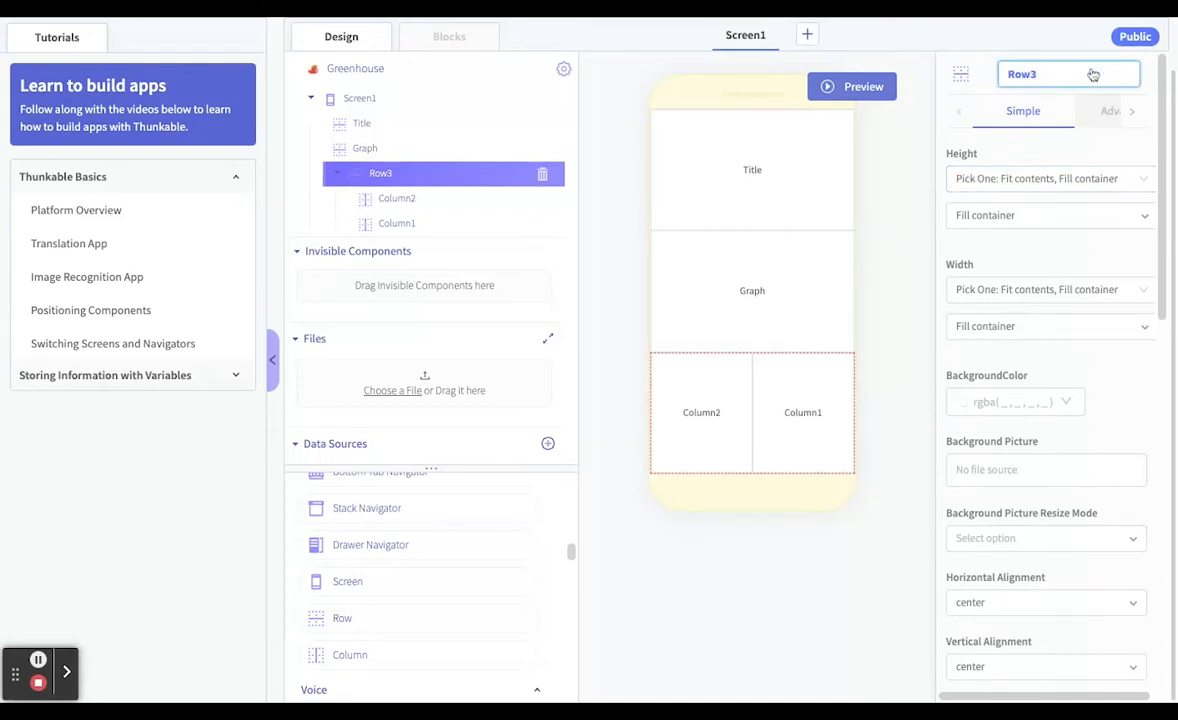
key(BackSpace)
text(Btn)
key(Return)
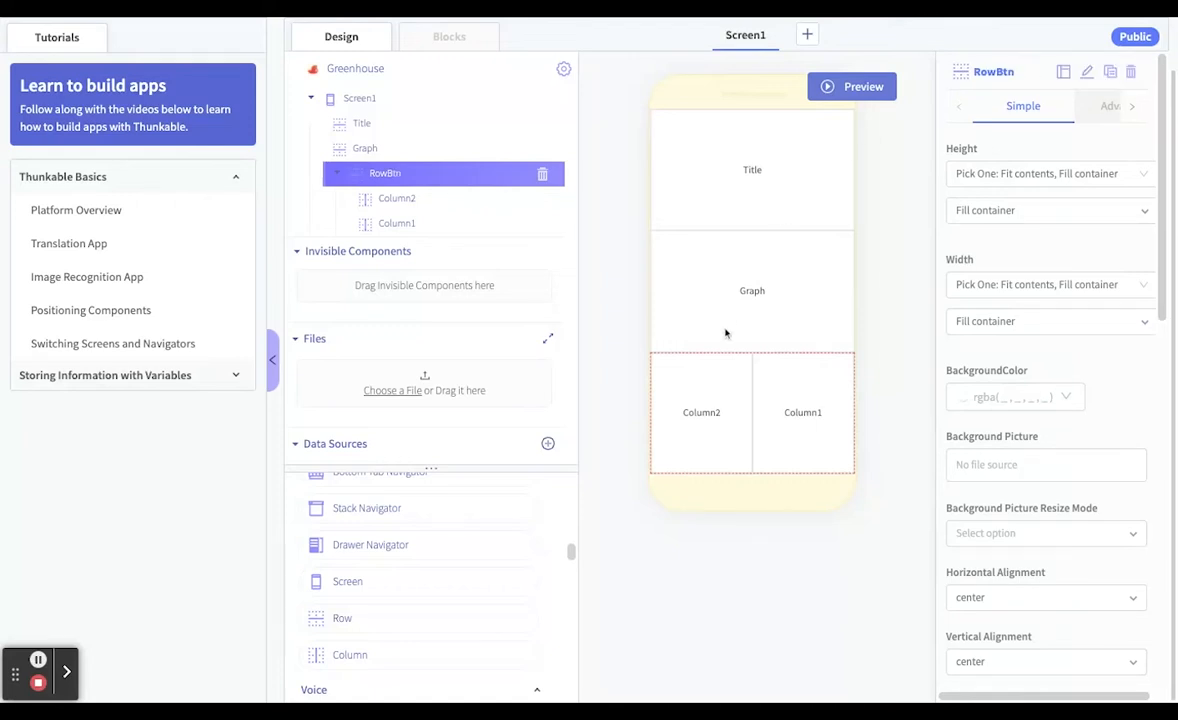
Switch the Title row's height to Relative Size and clear its Fill container value
click(753, 191)
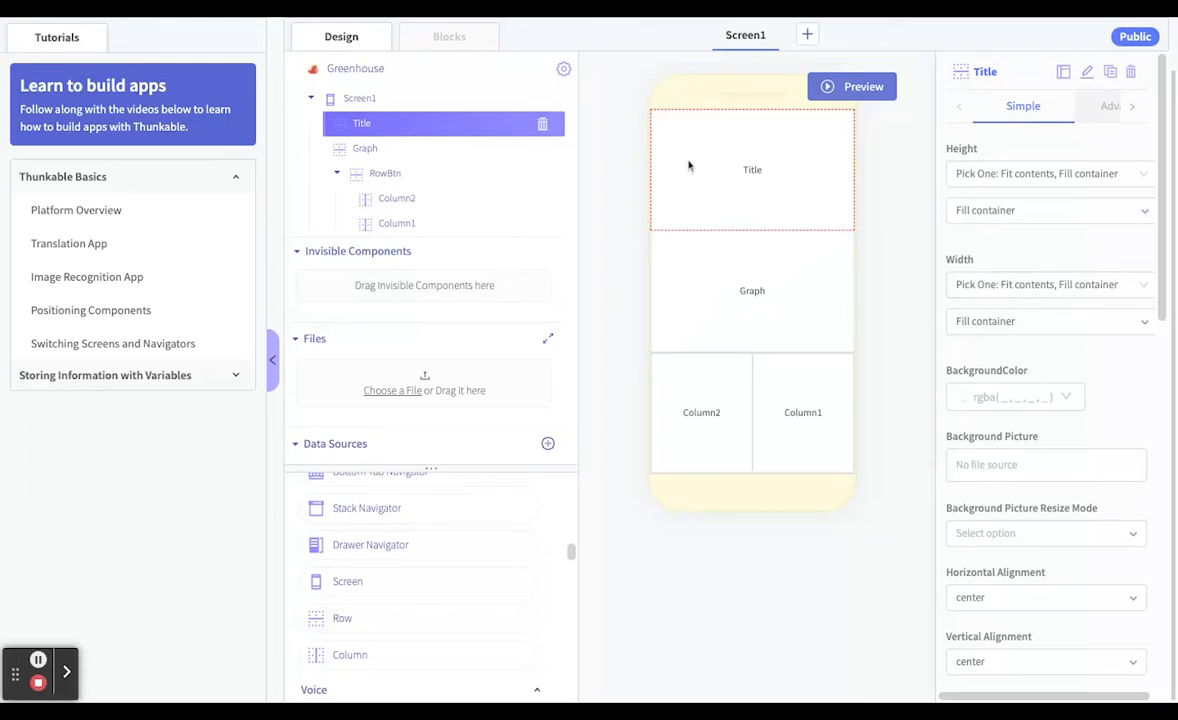
click(1053, 176)
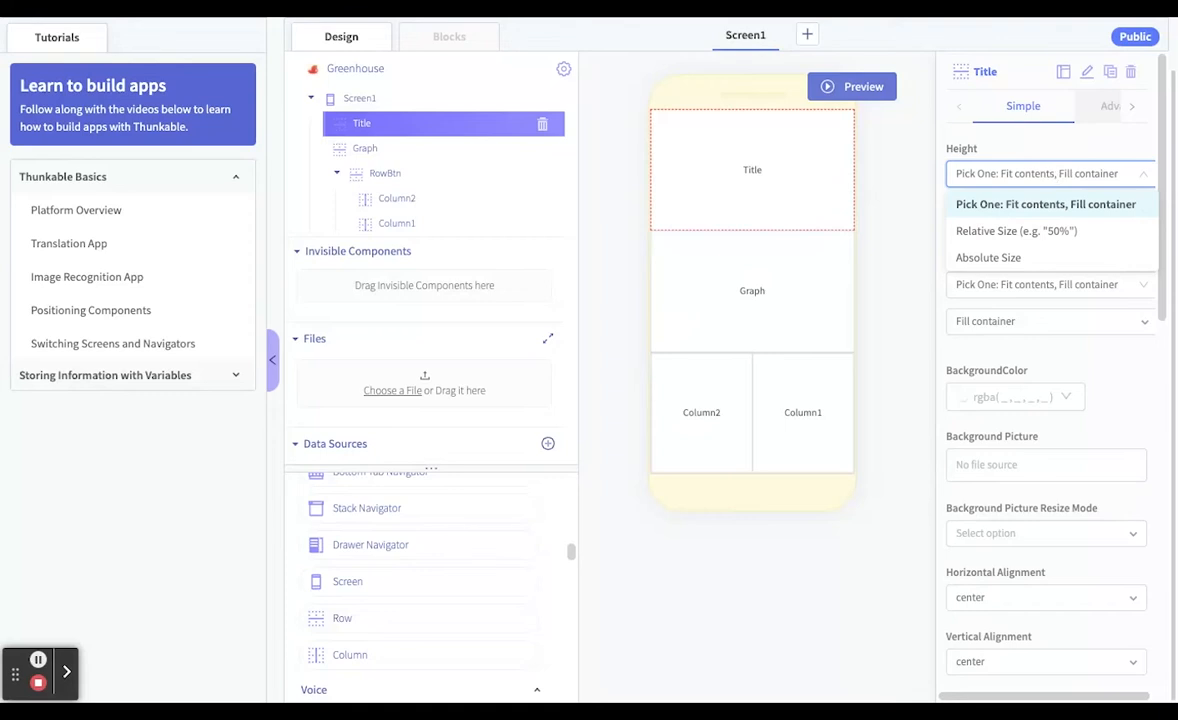
click(1041, 231)
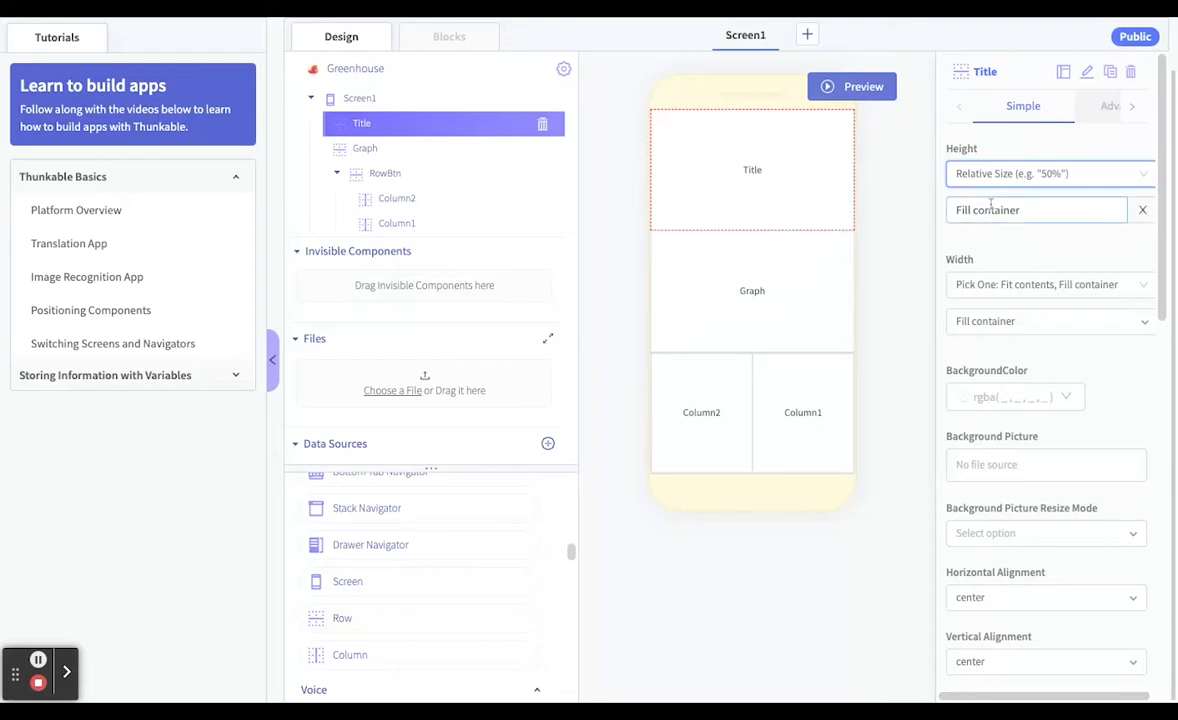
click(1143, 211)
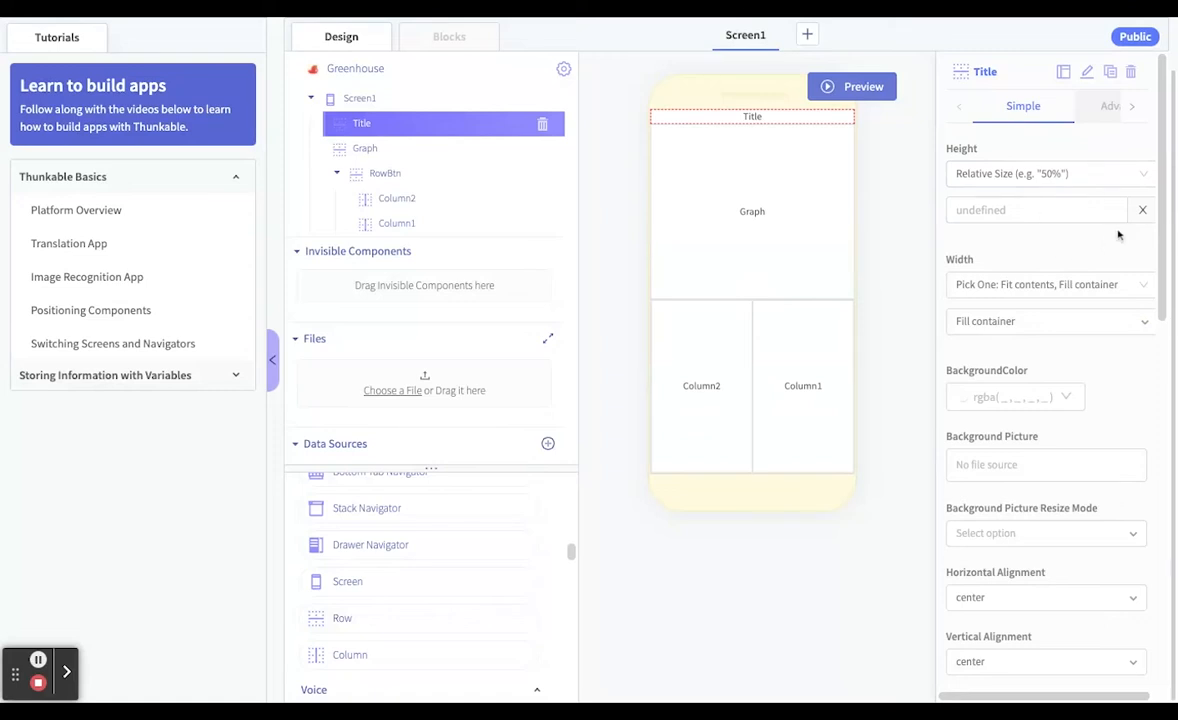
click(1112, 176)
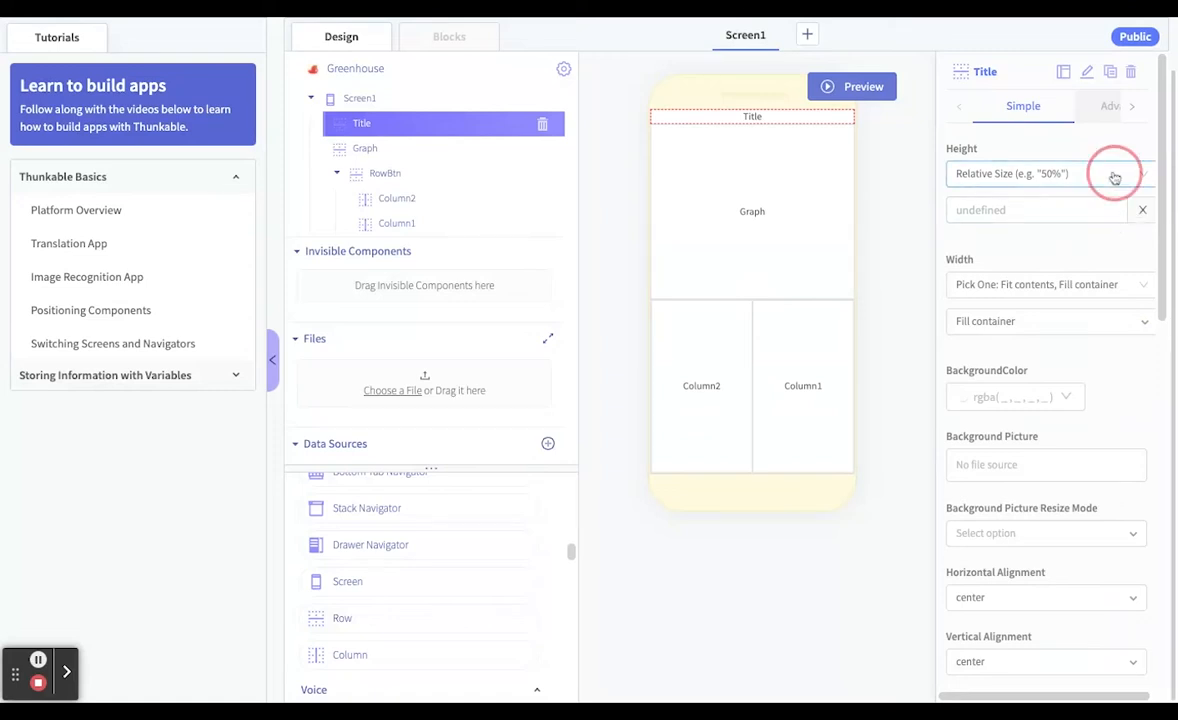
click(990, 205)
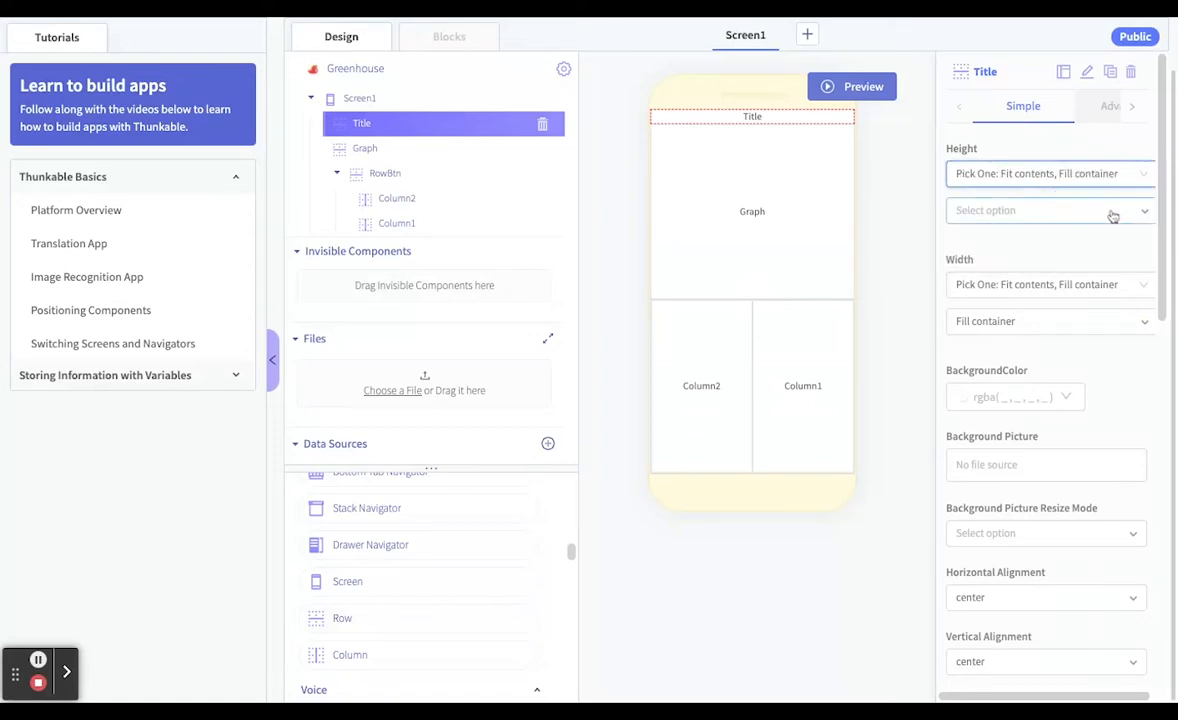
click(1113, 214)
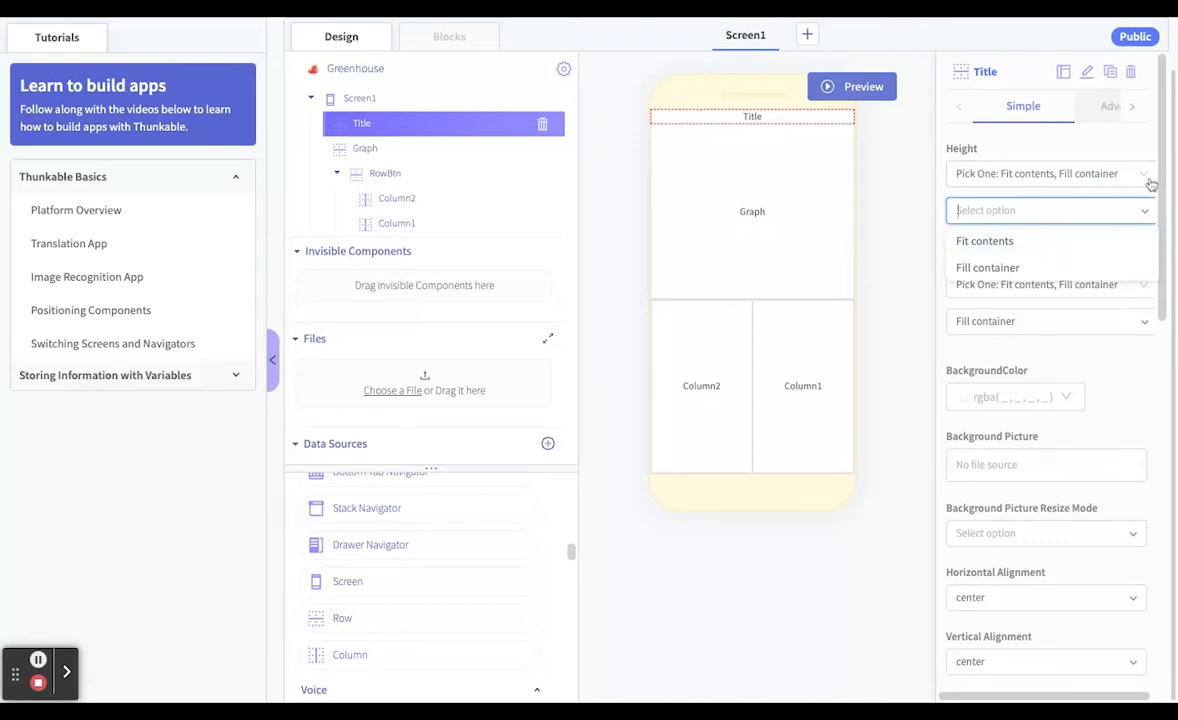
click(1140, 175)
click(1050, 231)
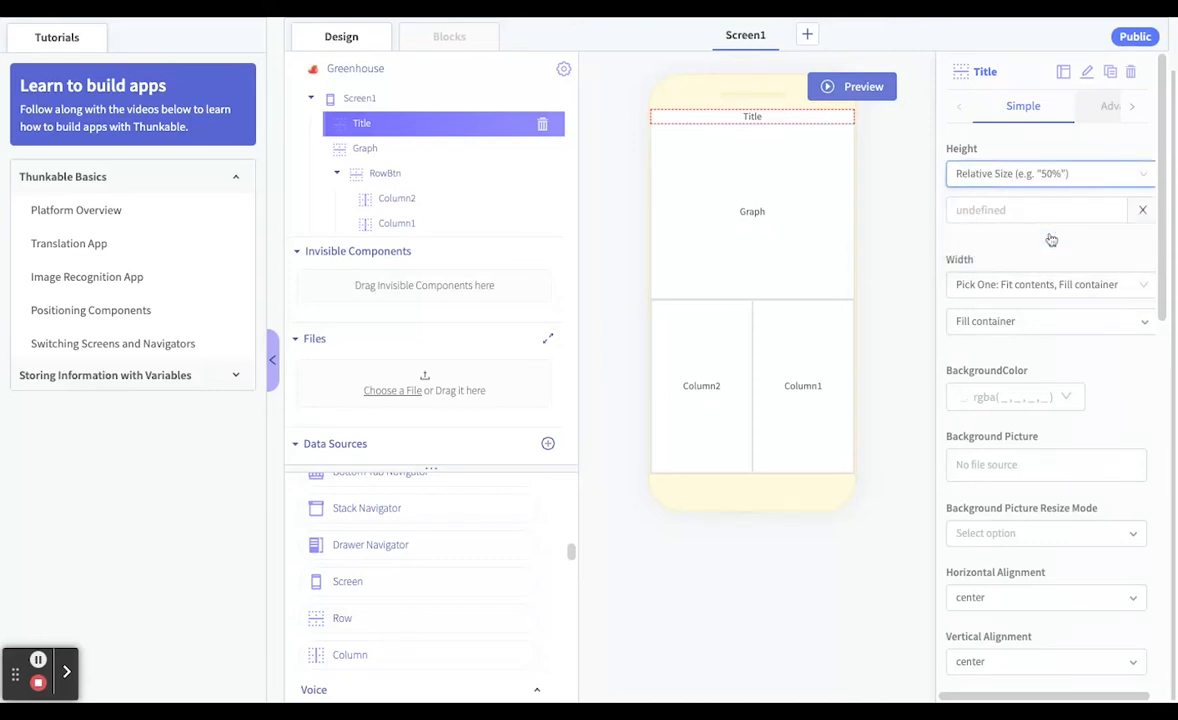
Set the Title row's relative height to 10%
click(1029, 211)
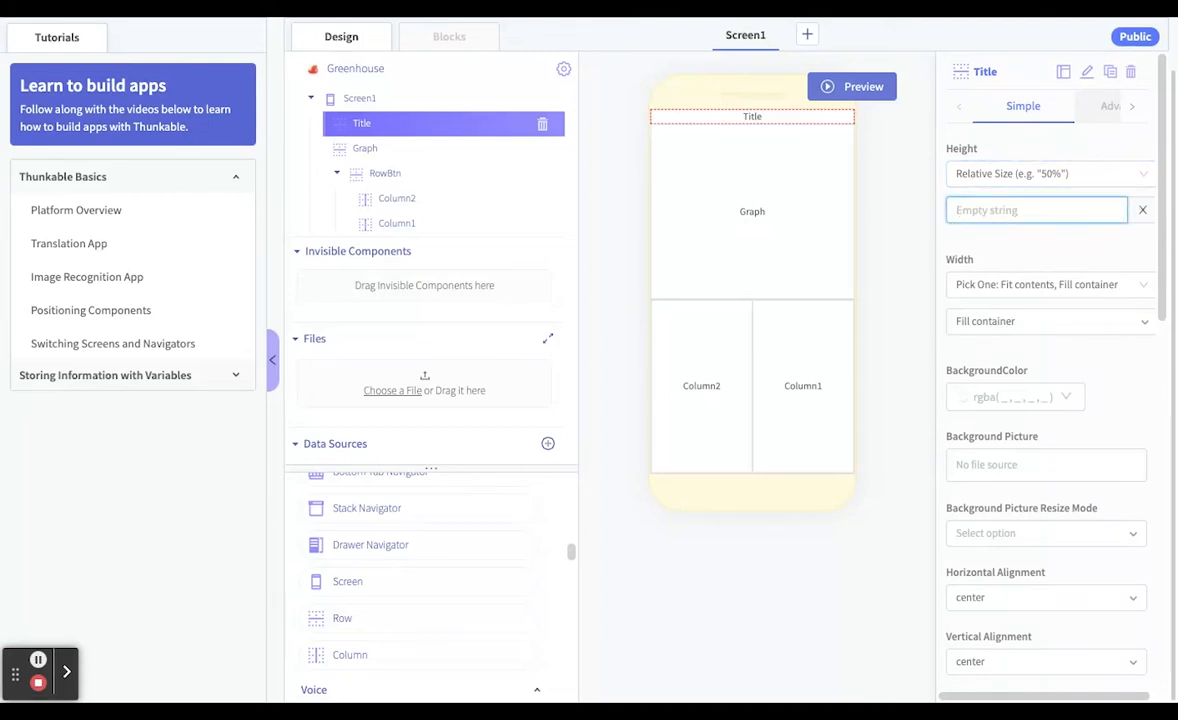
text(15)
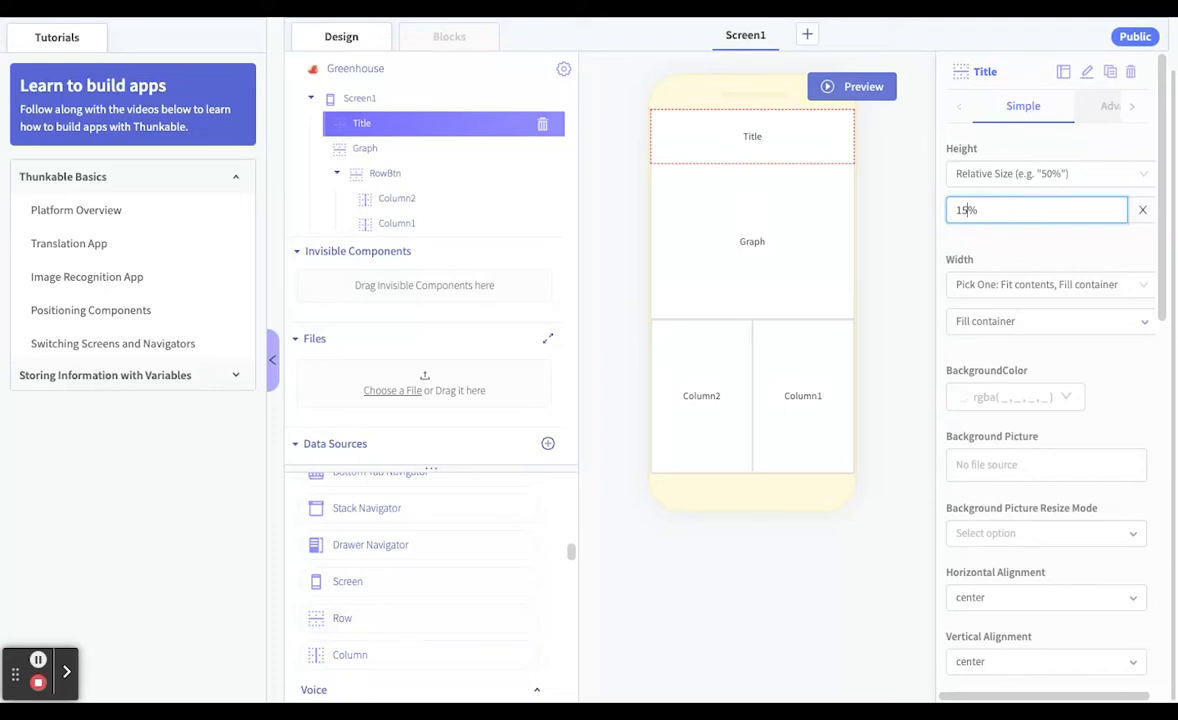
key(BackSpace)
text(0)
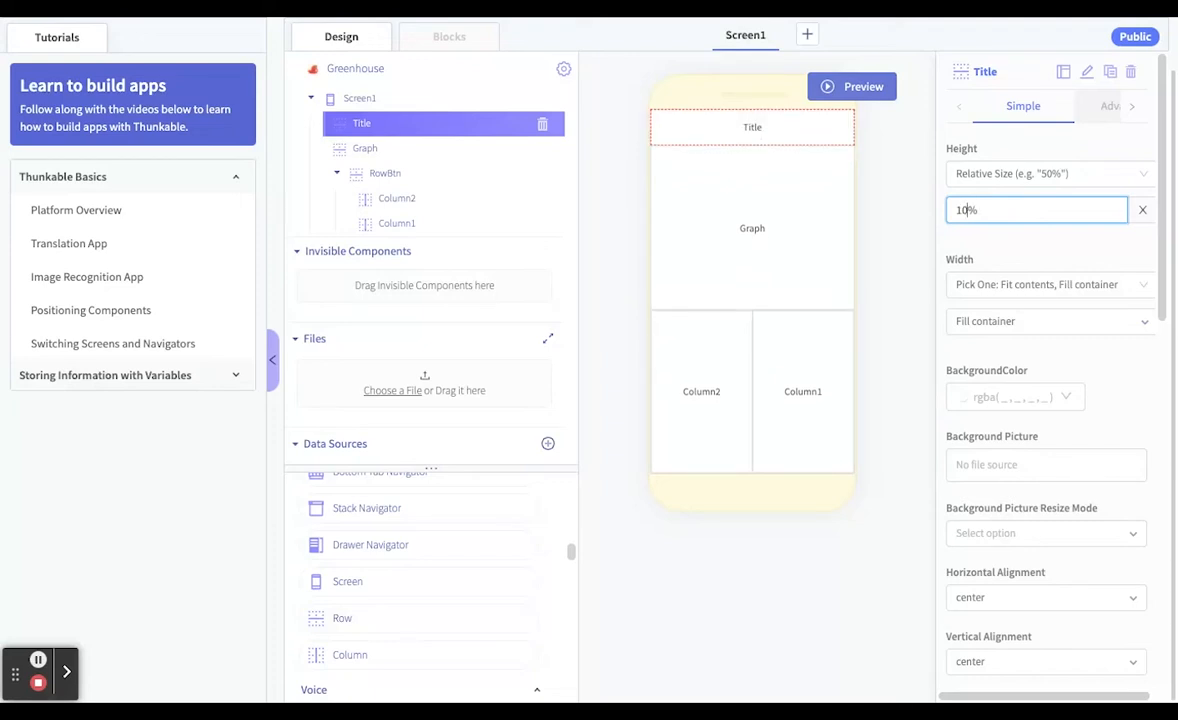
click(770, 133)
click(770, 129)
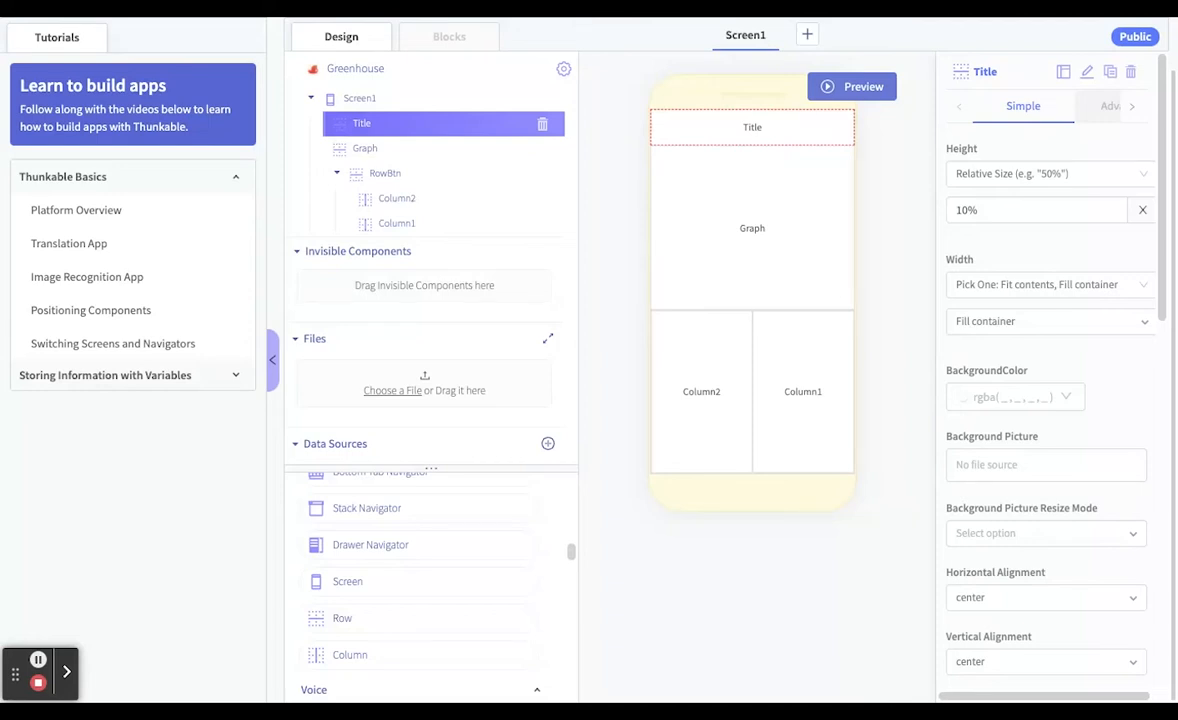
Add a Label component inside the Title row
scroll(389, 536, up, 3)
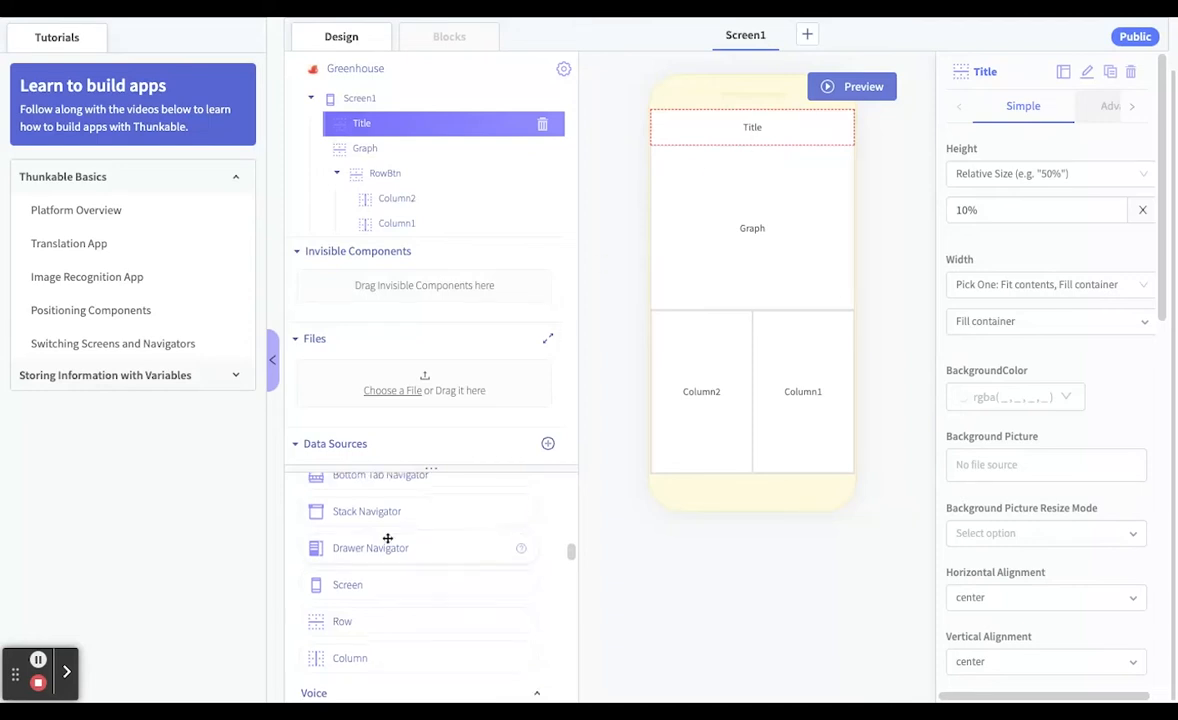
scroll(387, 538, up, 8)
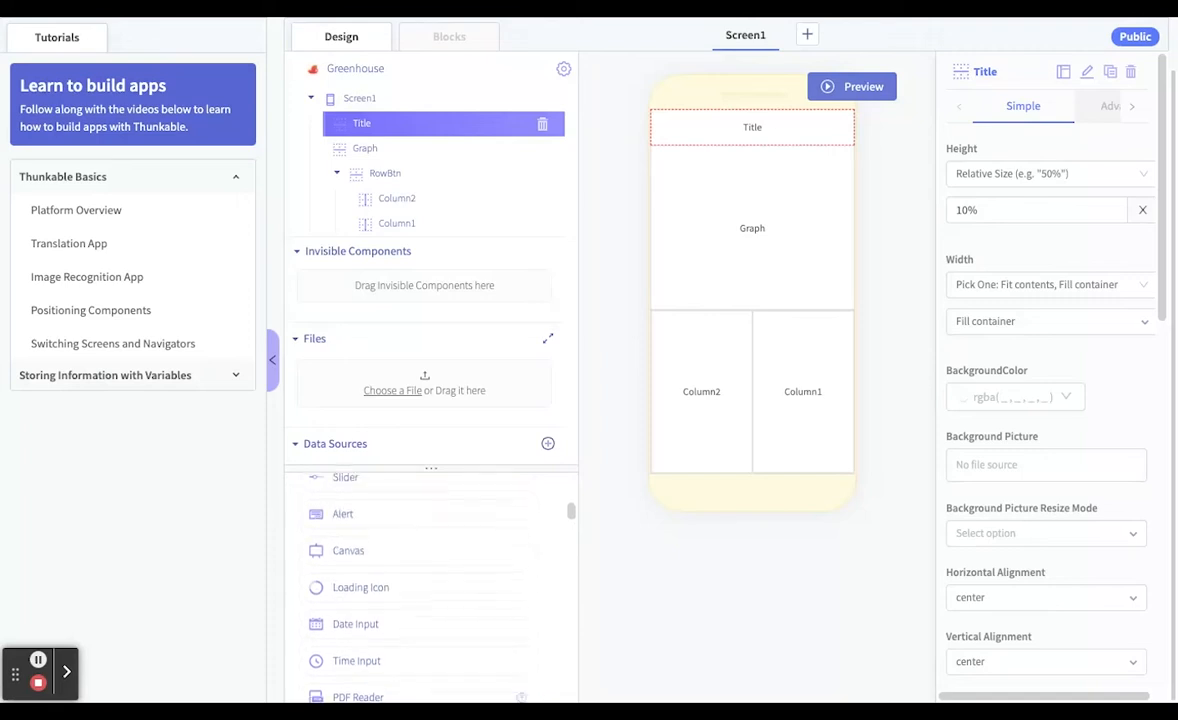
scroll(387, 538, up, 4)
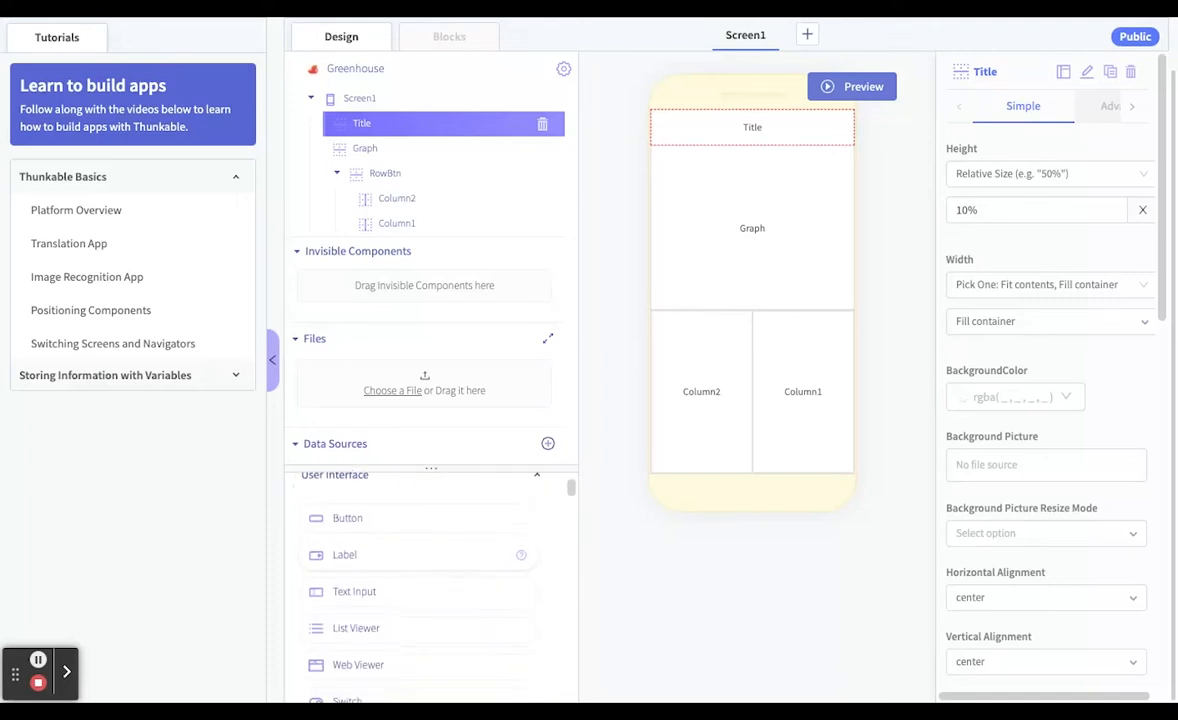
drag(346, 511, 790, 130)
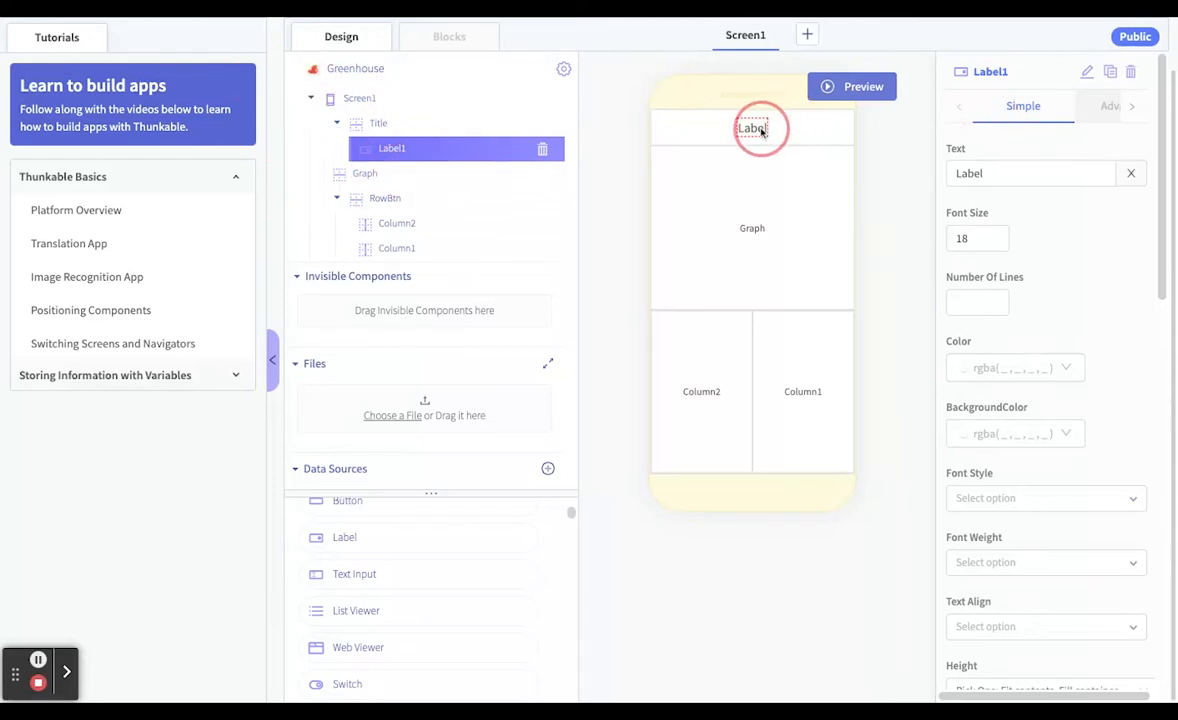
Change the text of the label in the Title row to "Greenhouse Monitor"
click(1049, 173)
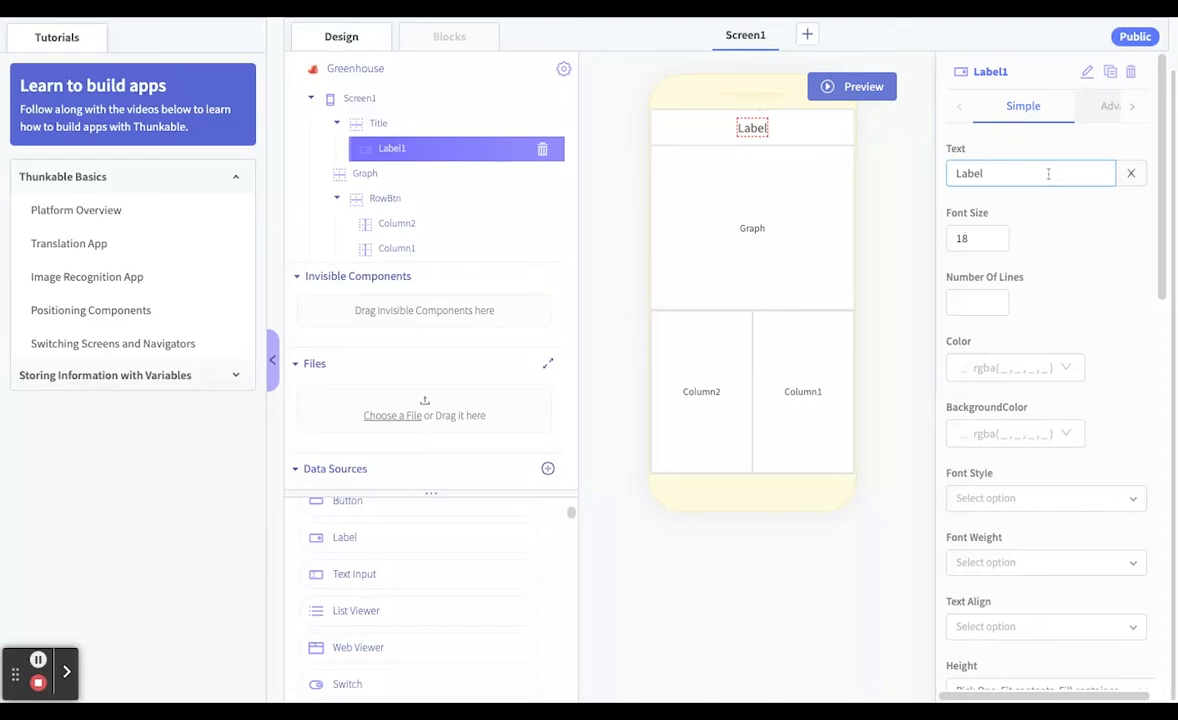
click(1006, 176)
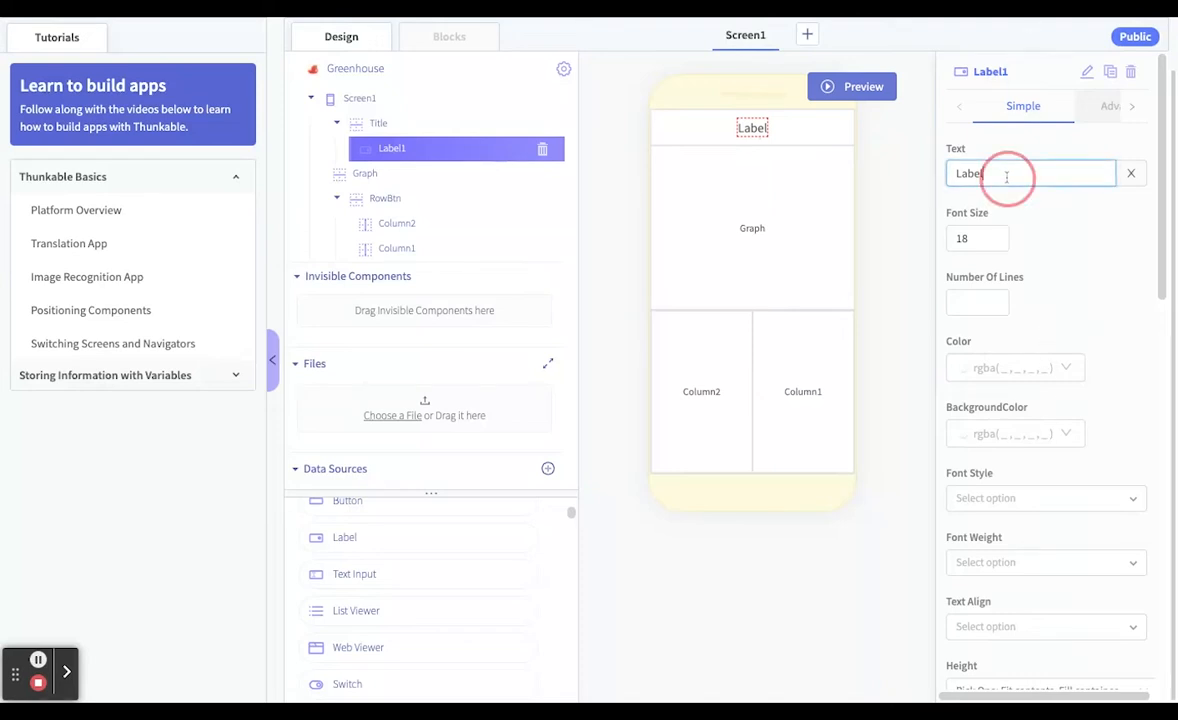
double_click(1006, 176)
text(Gre)
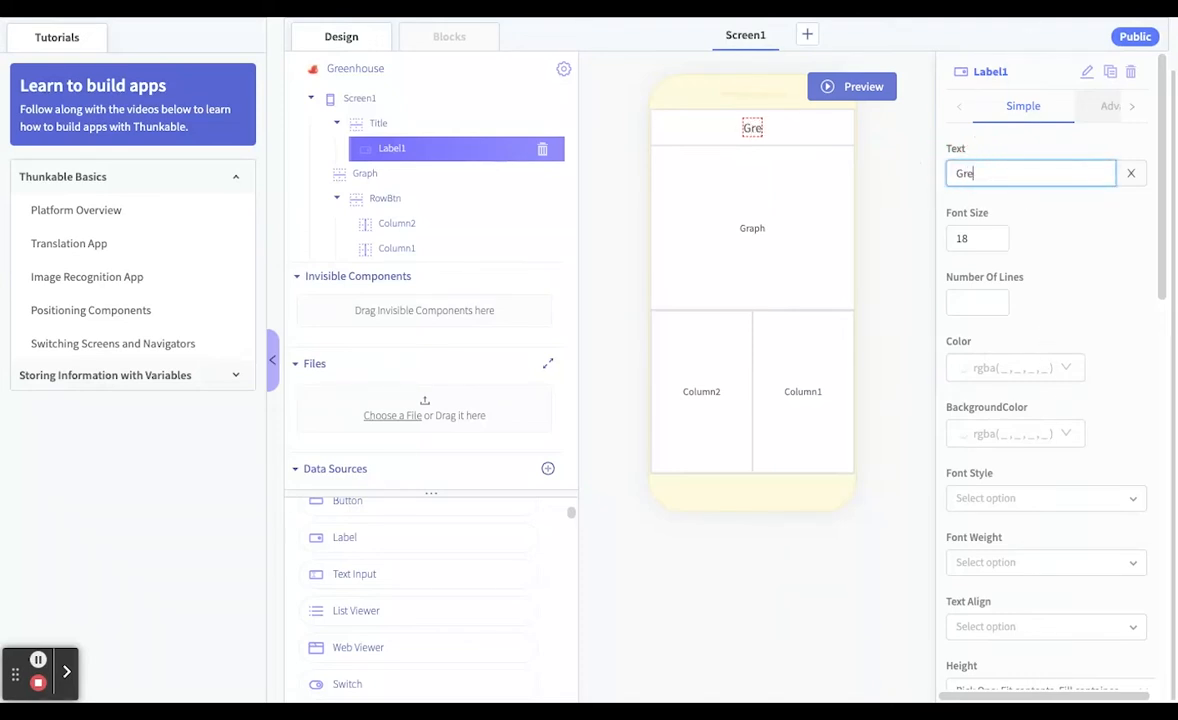
text(enhouse Monitor)
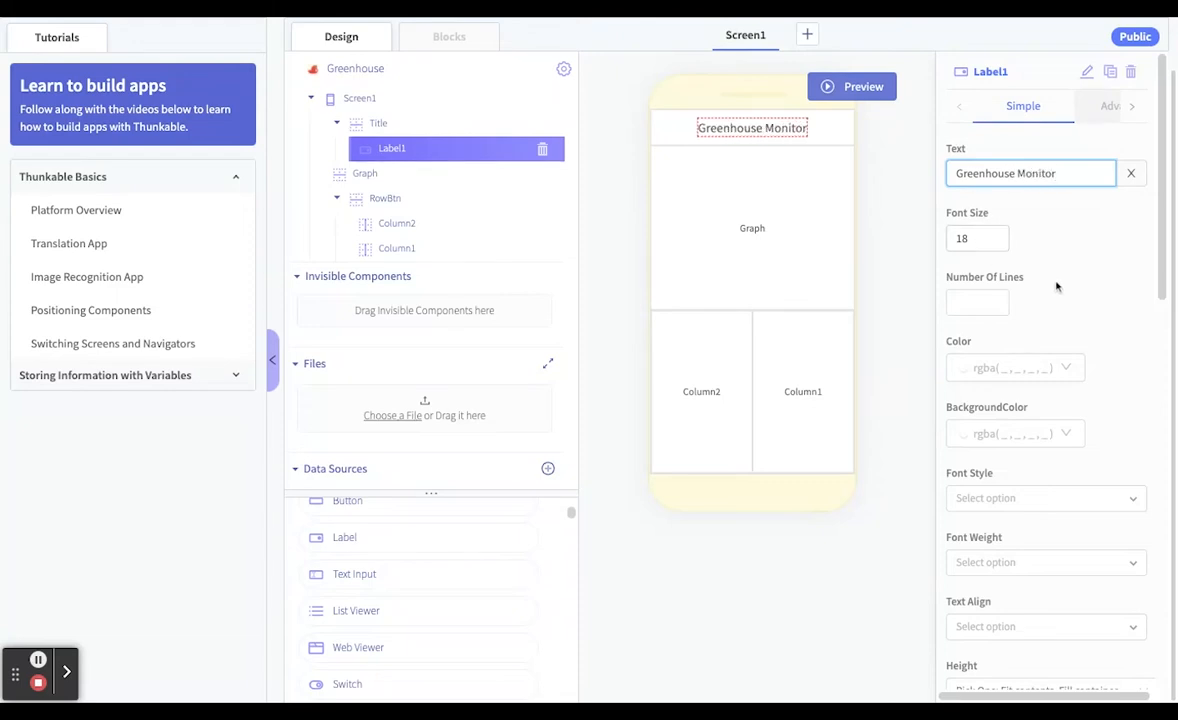
click(996, 244)
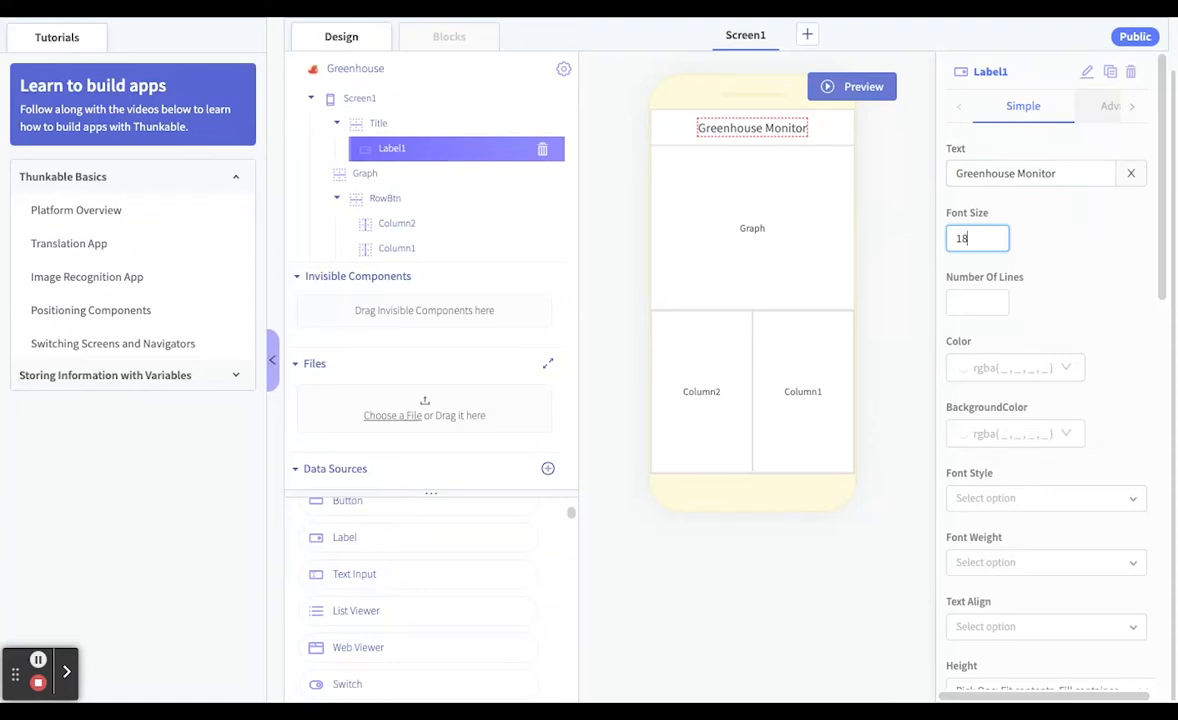
click(808, 232)
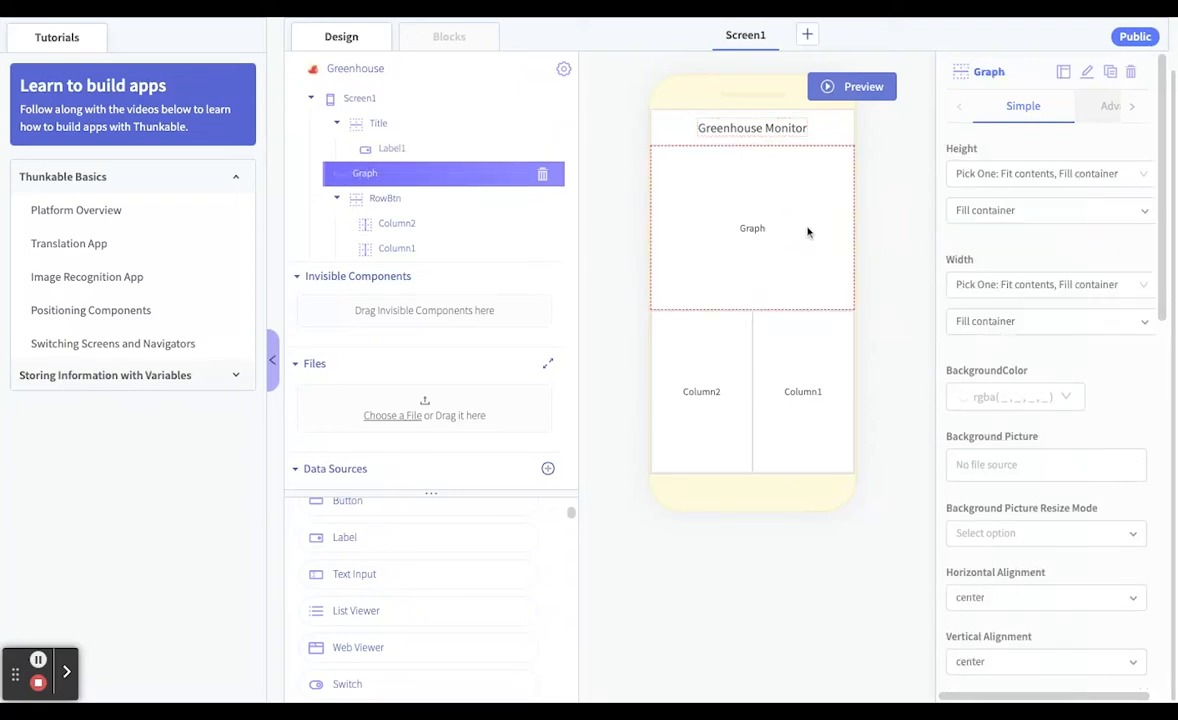
click(712, 441)
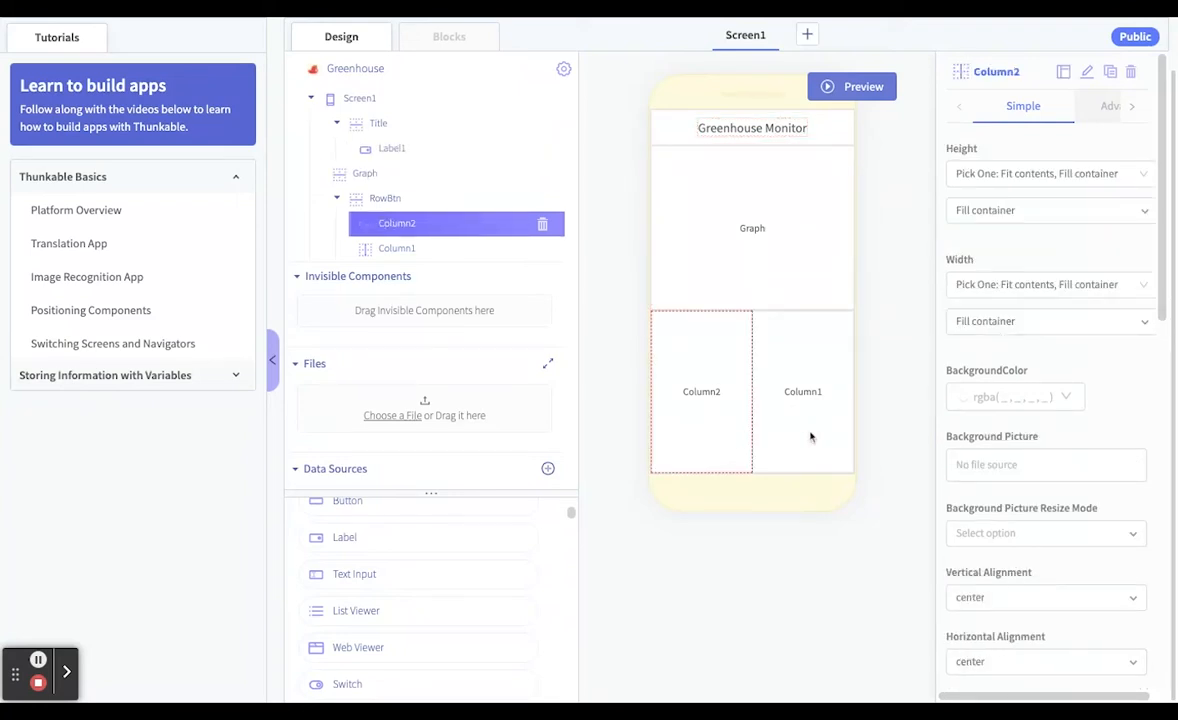
click(831, 438)
click(702, 431)
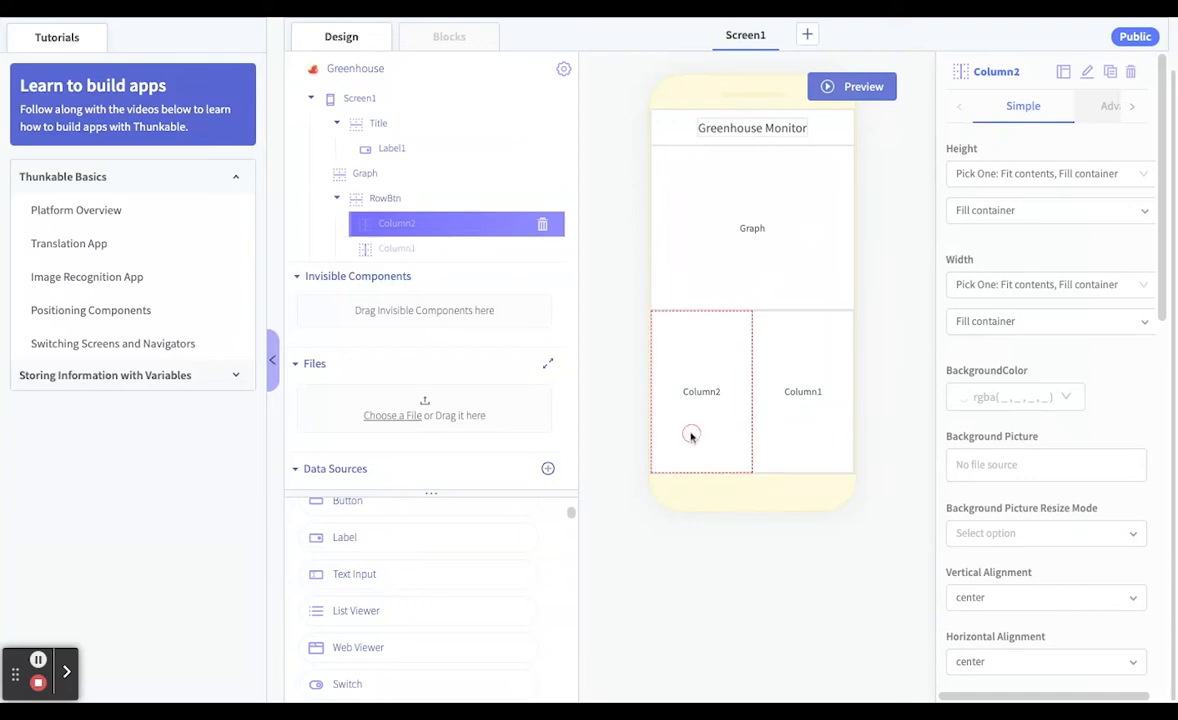
click(780, 435)
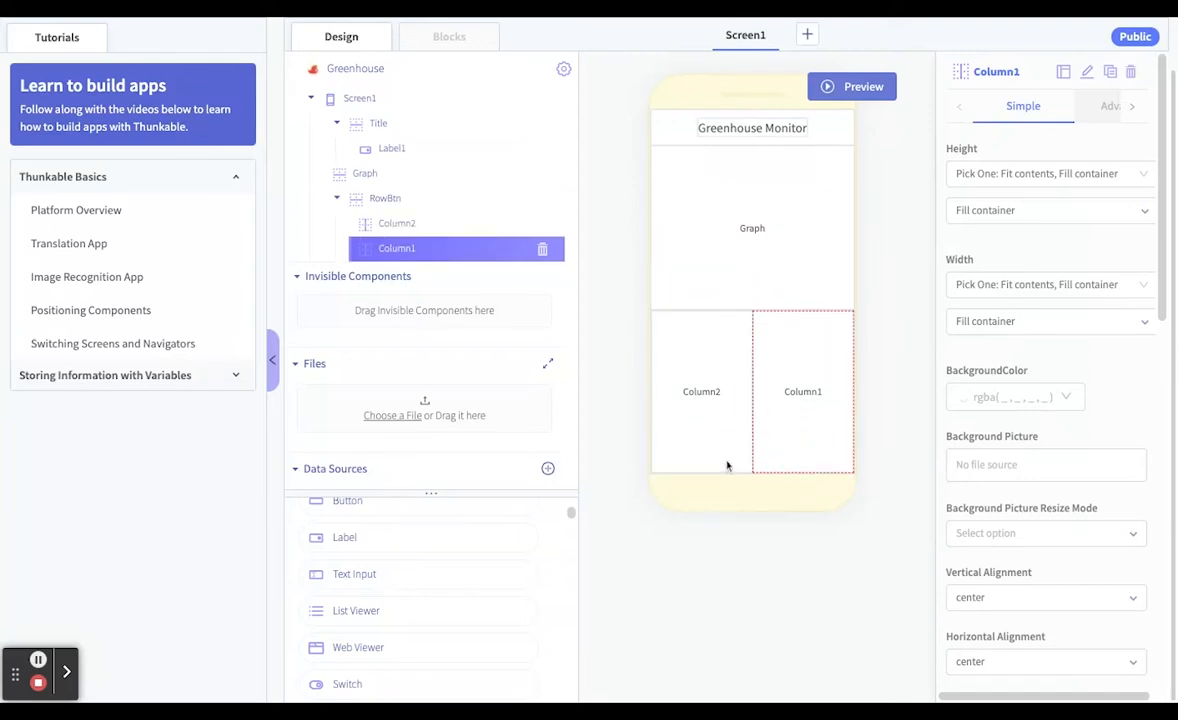
Switch the RowBtn row's height to Relative Size and set it to 35%
click(379, 202)
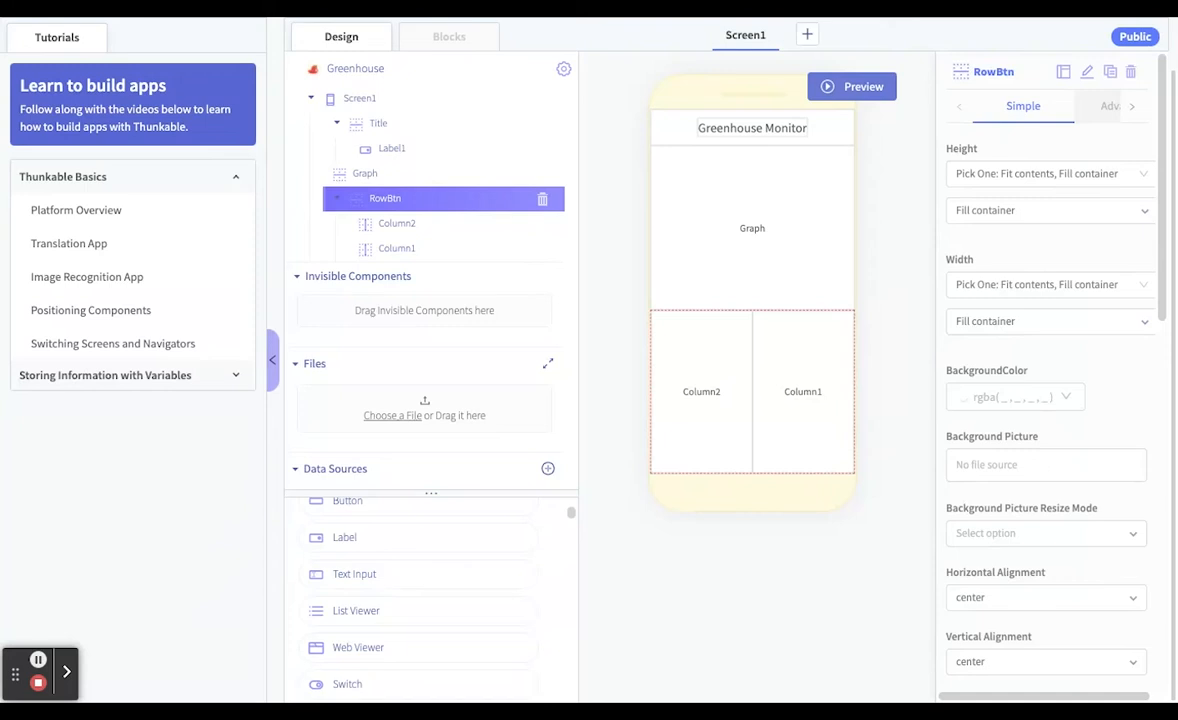
click(655, 375)
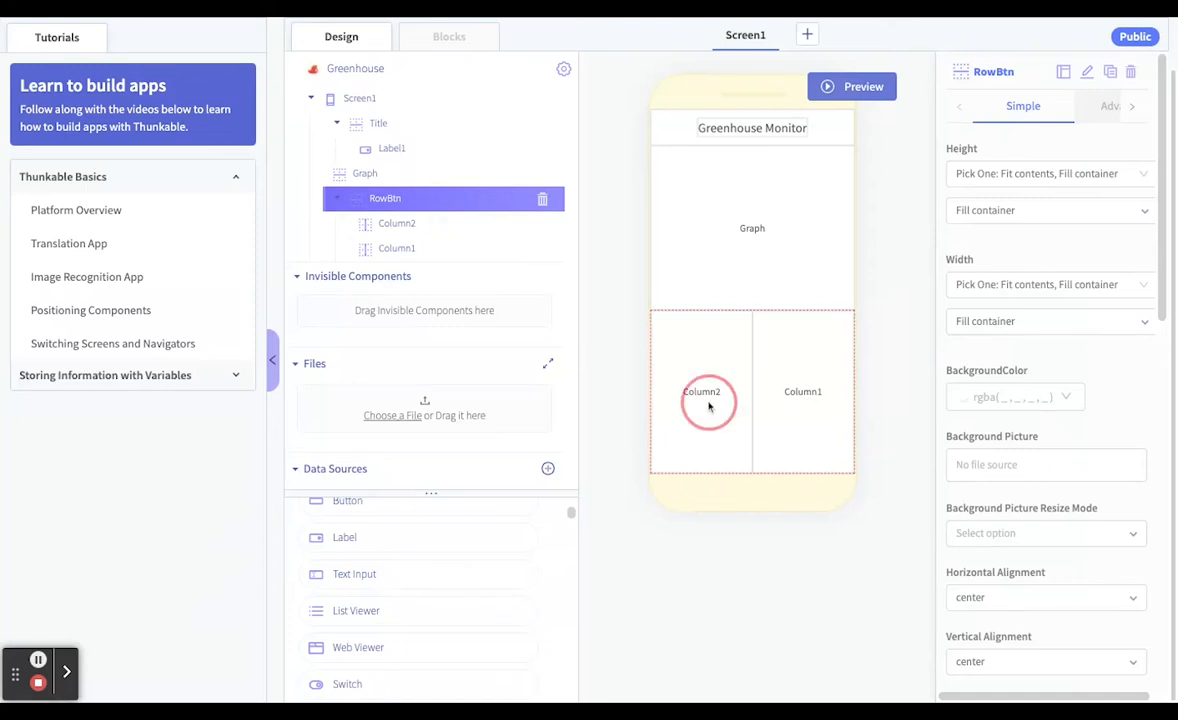
click(384, 198)
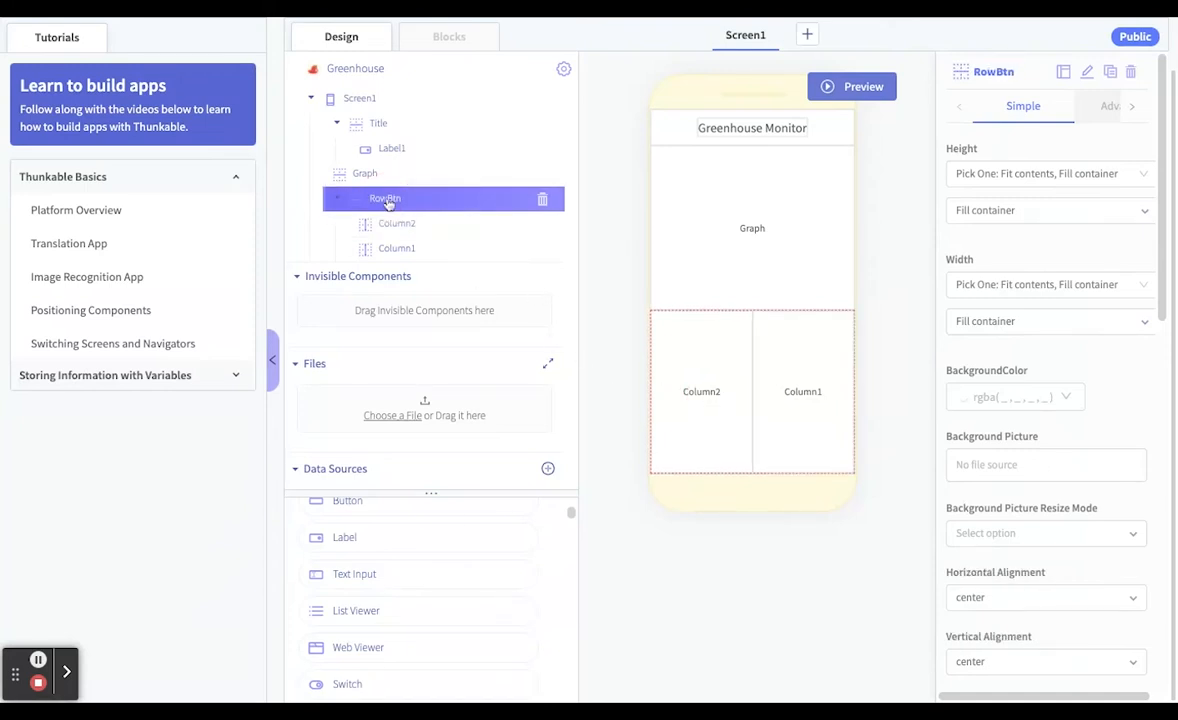
click(1031, 174)
click(1010, 238)
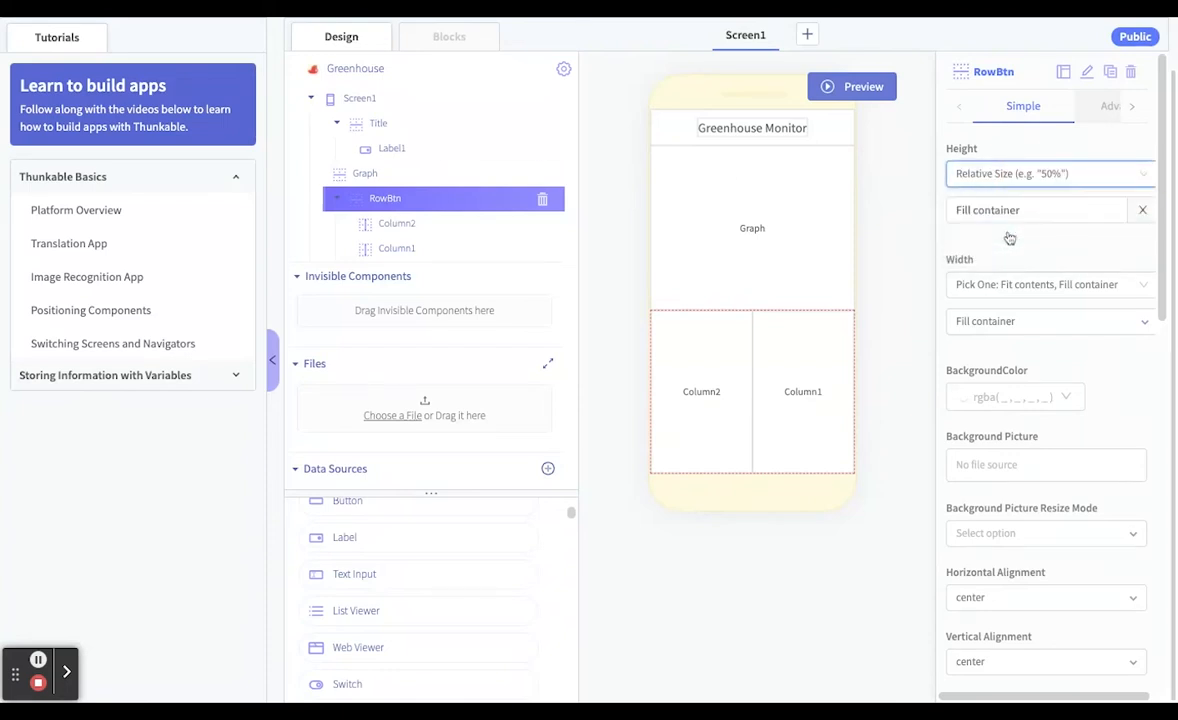
click(1143, 210)
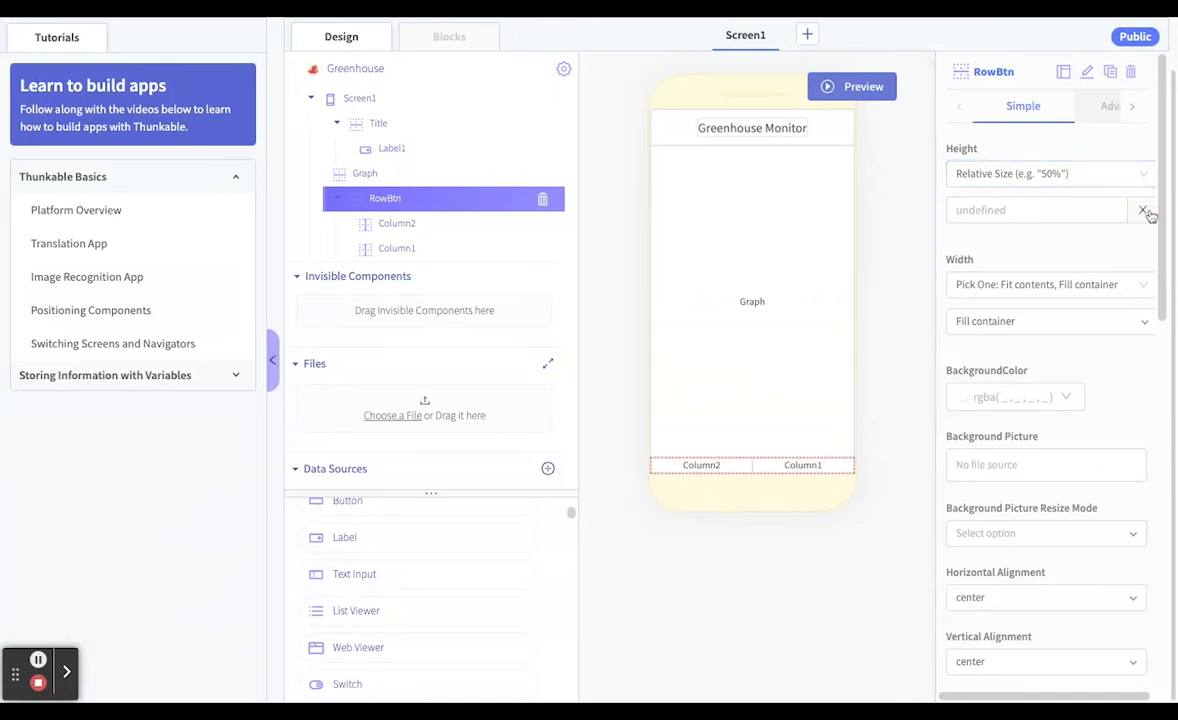
click(1036, 211)
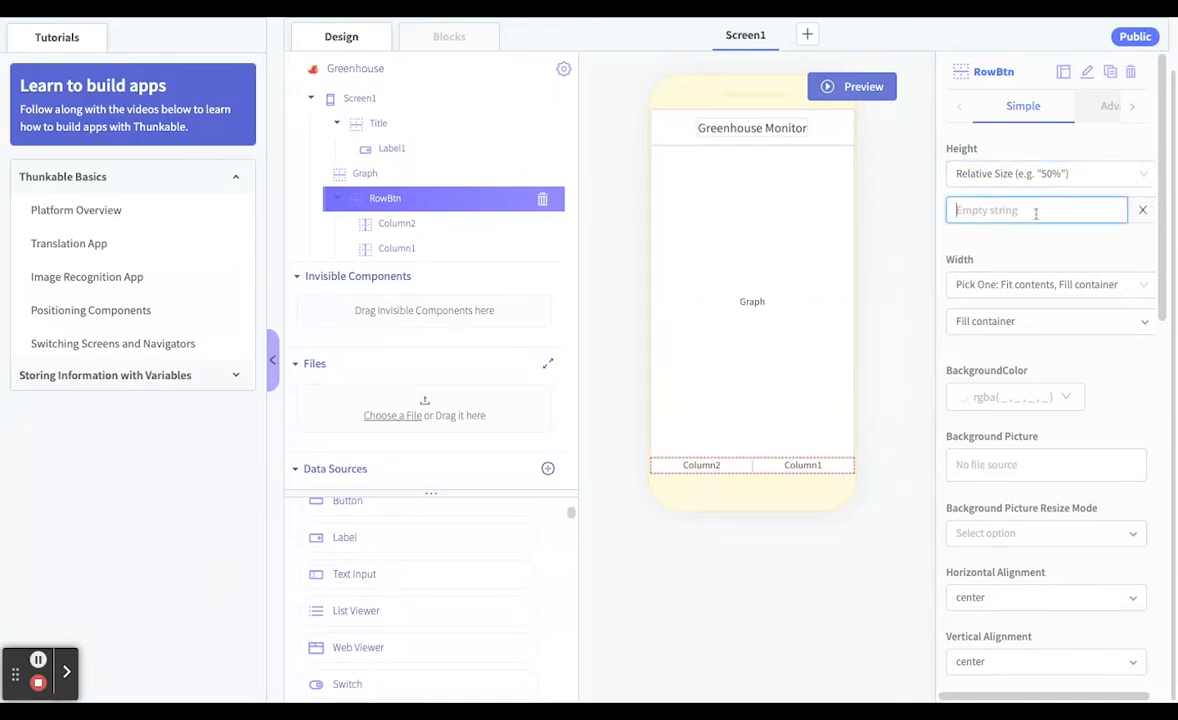
text(30)
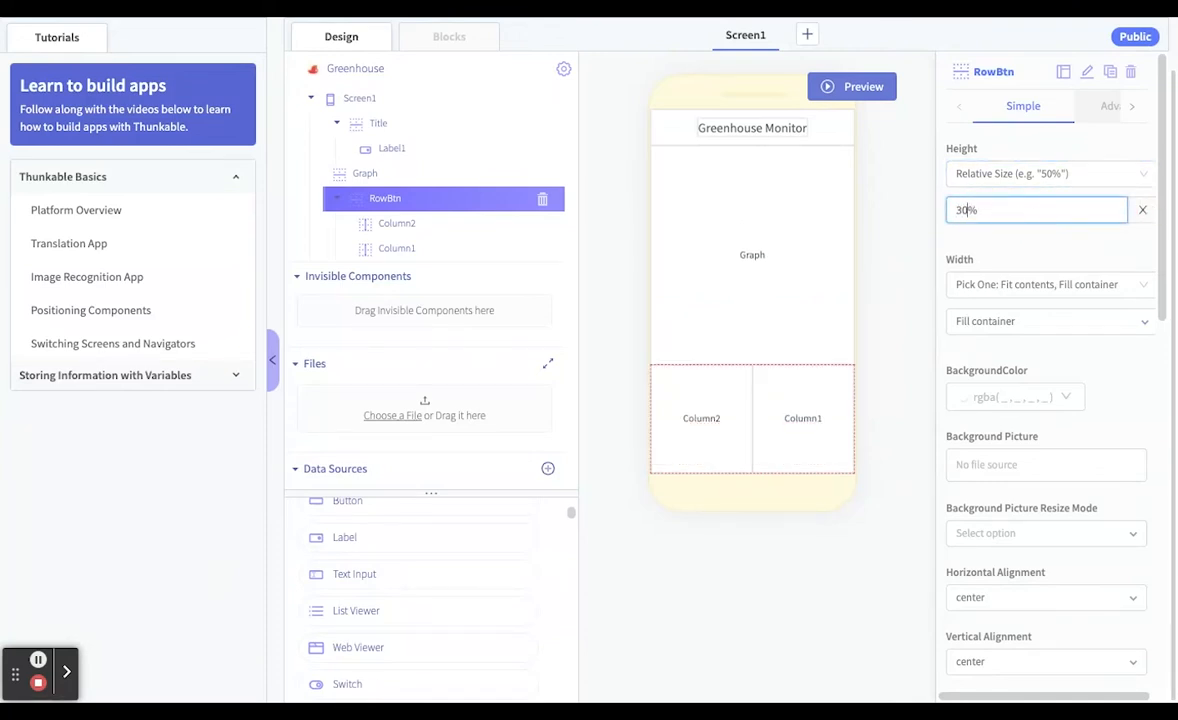
key(BackSpace)
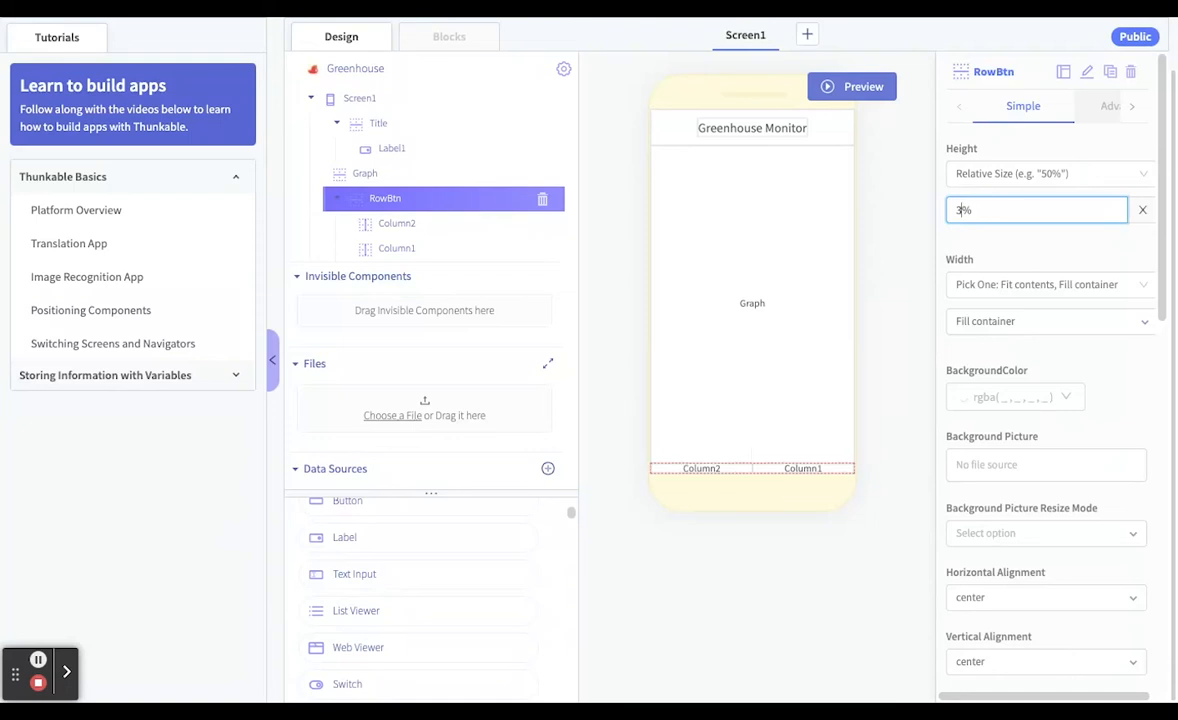
text(5)
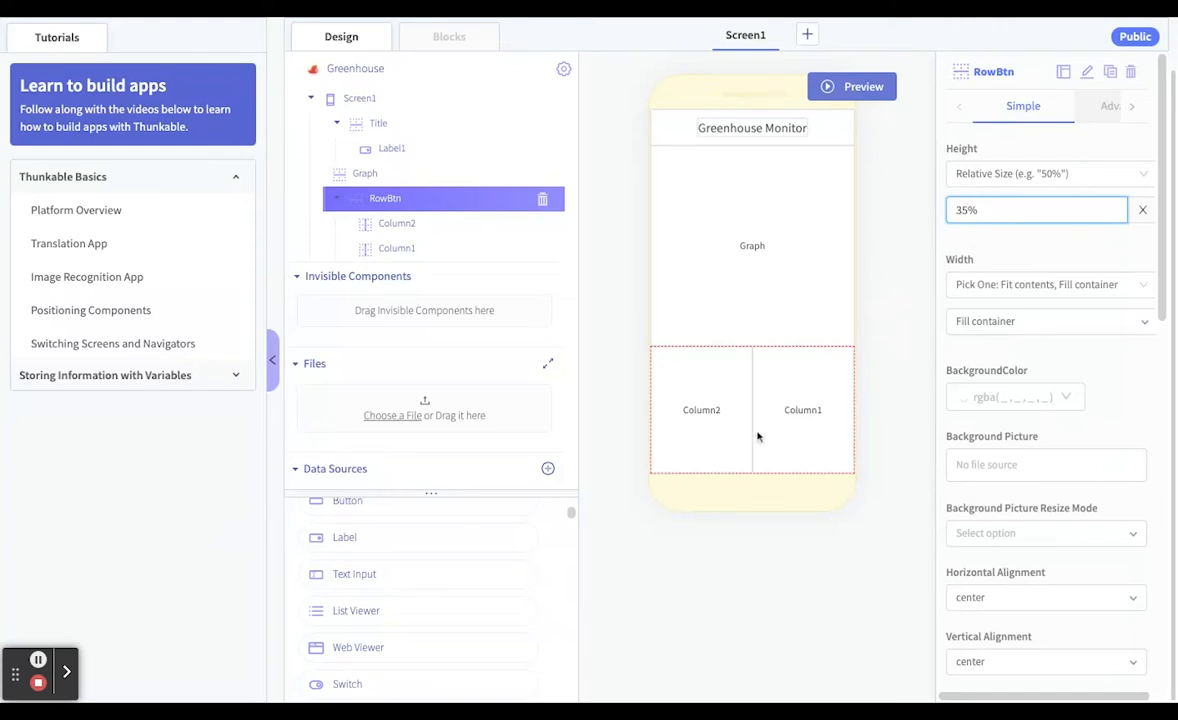
click(709, 456)
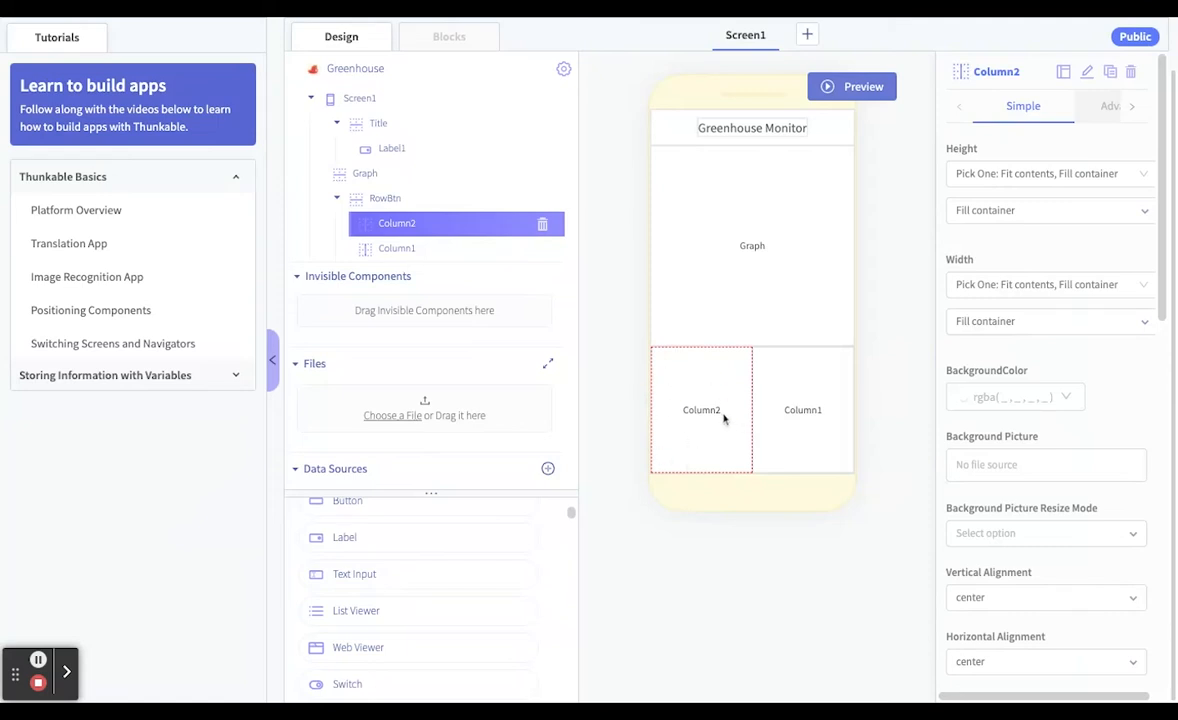
click(815, 420)
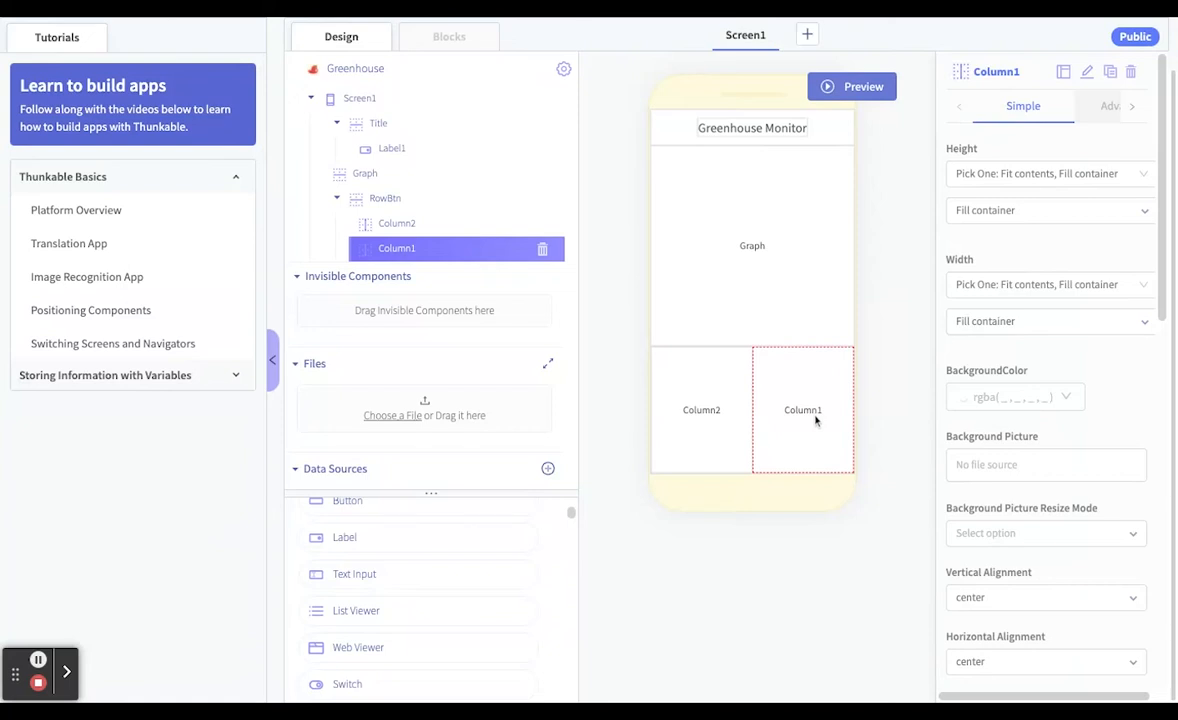
Switch Column2's width to Relative Size and set it to 60%
click(716, 451)
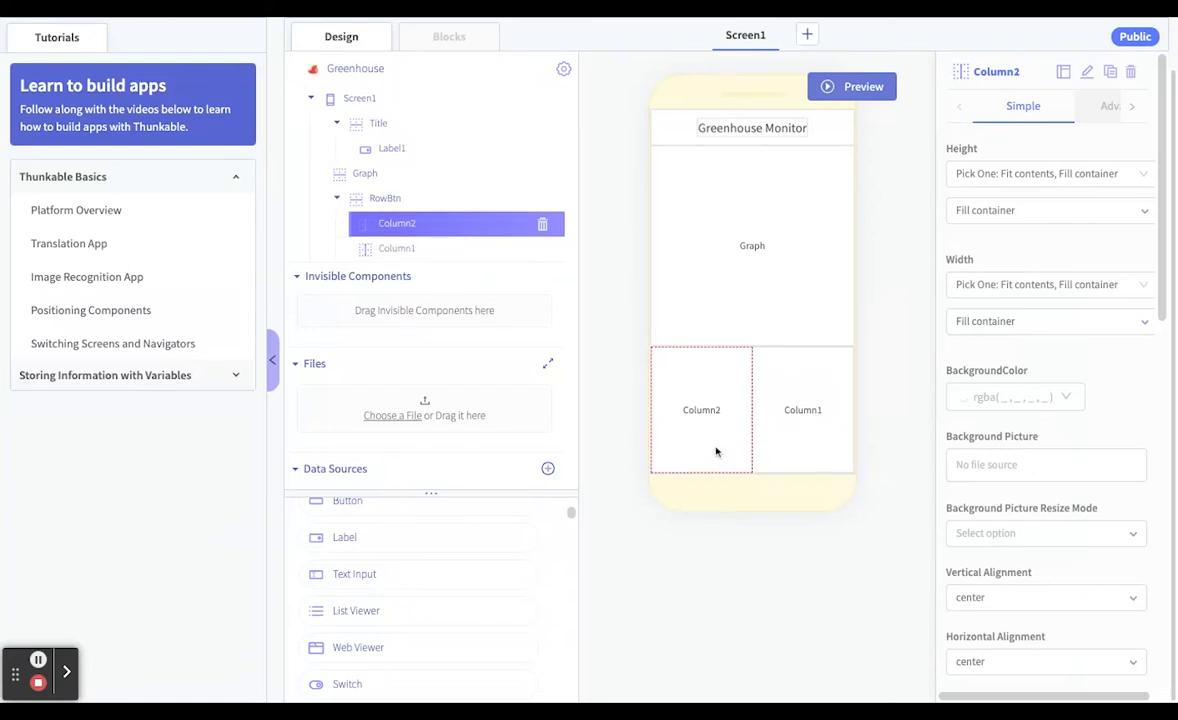
click(1036, 295)
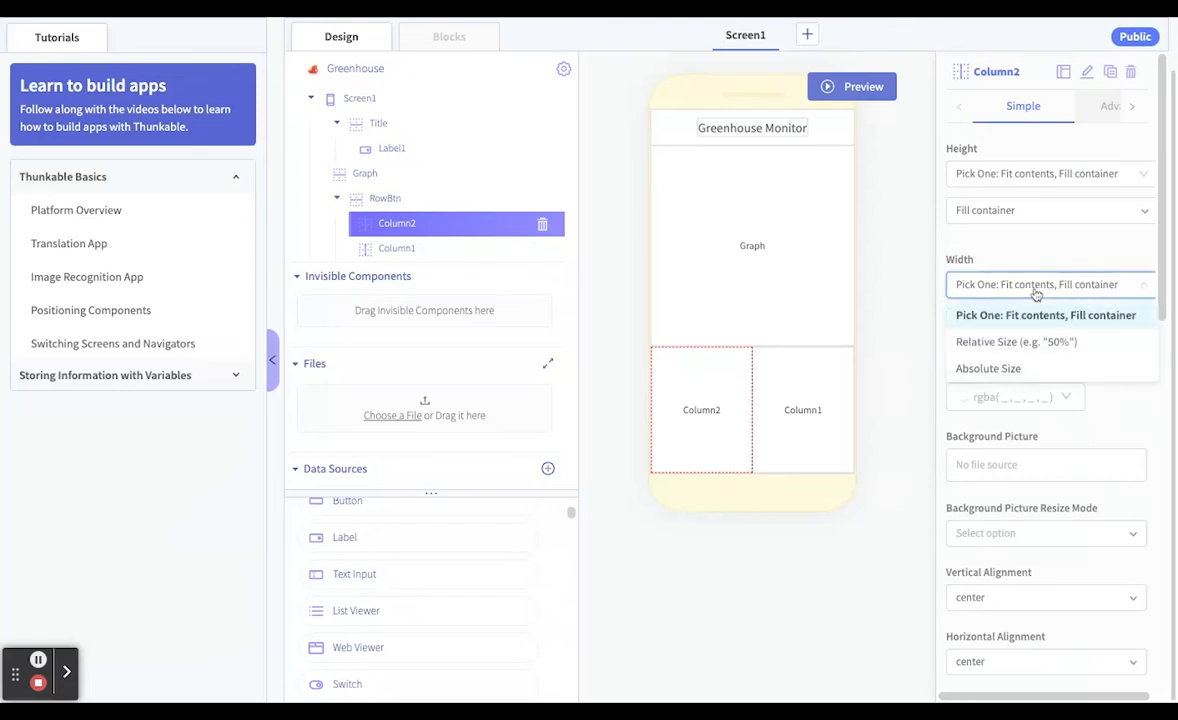
click(1039, 342)
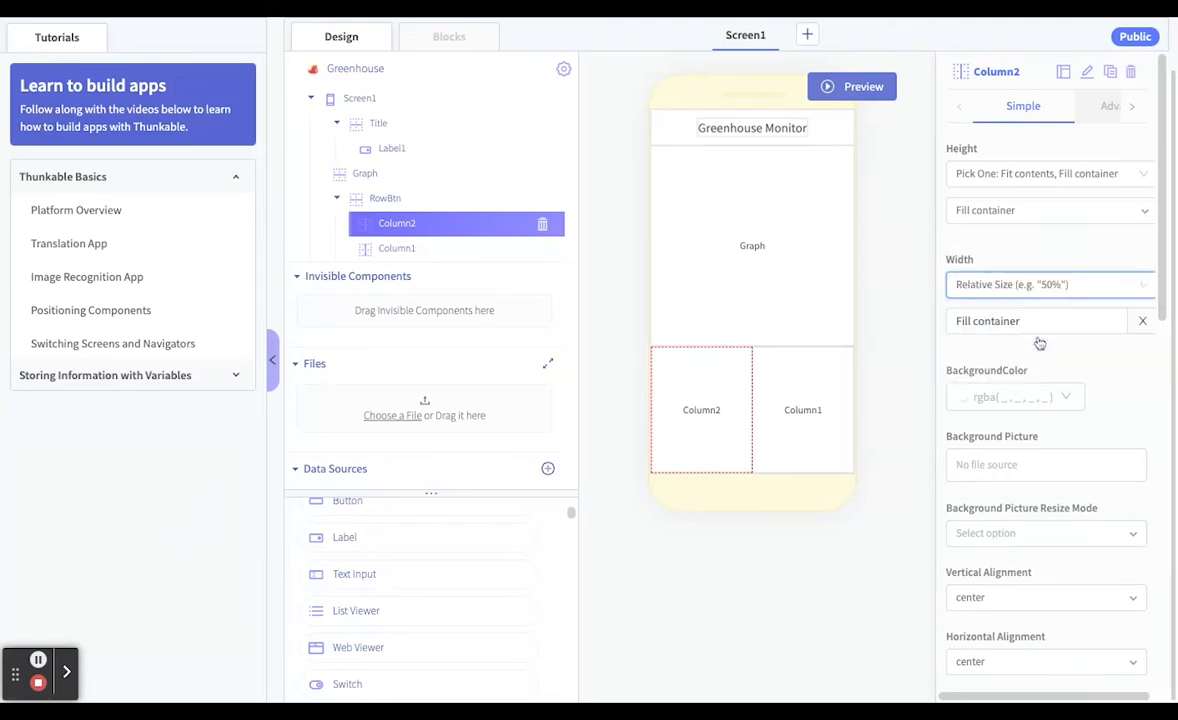
click(1142, 321)
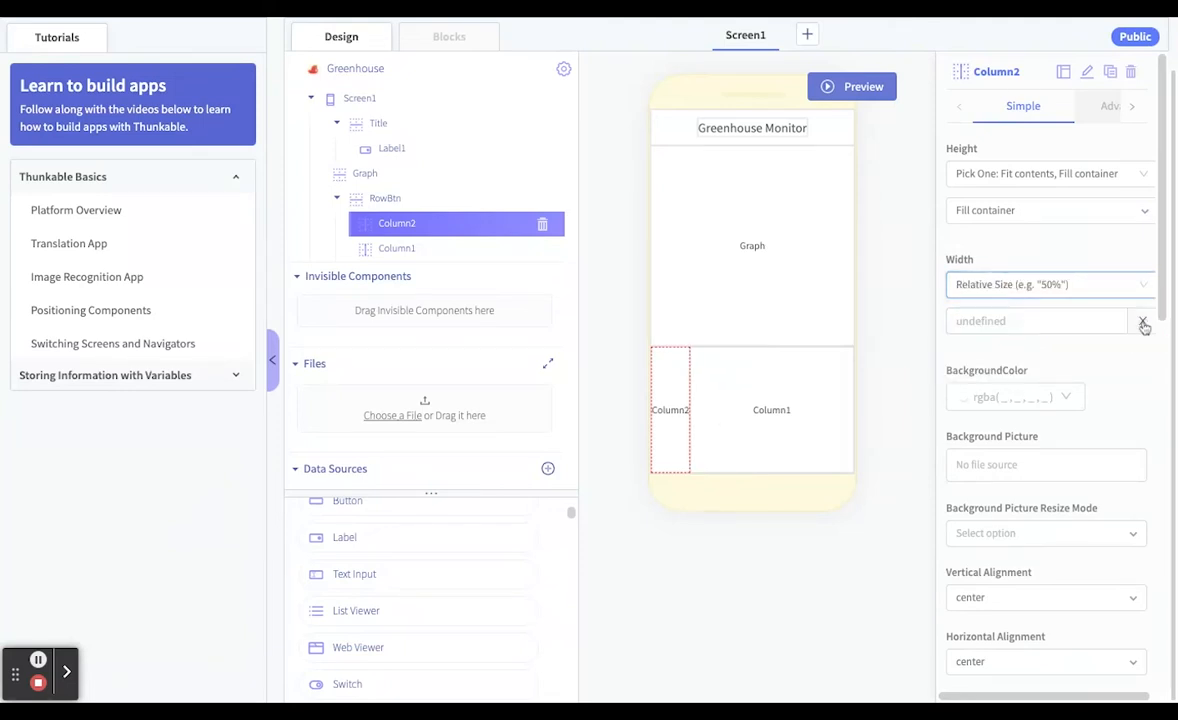
click(1026, 323)
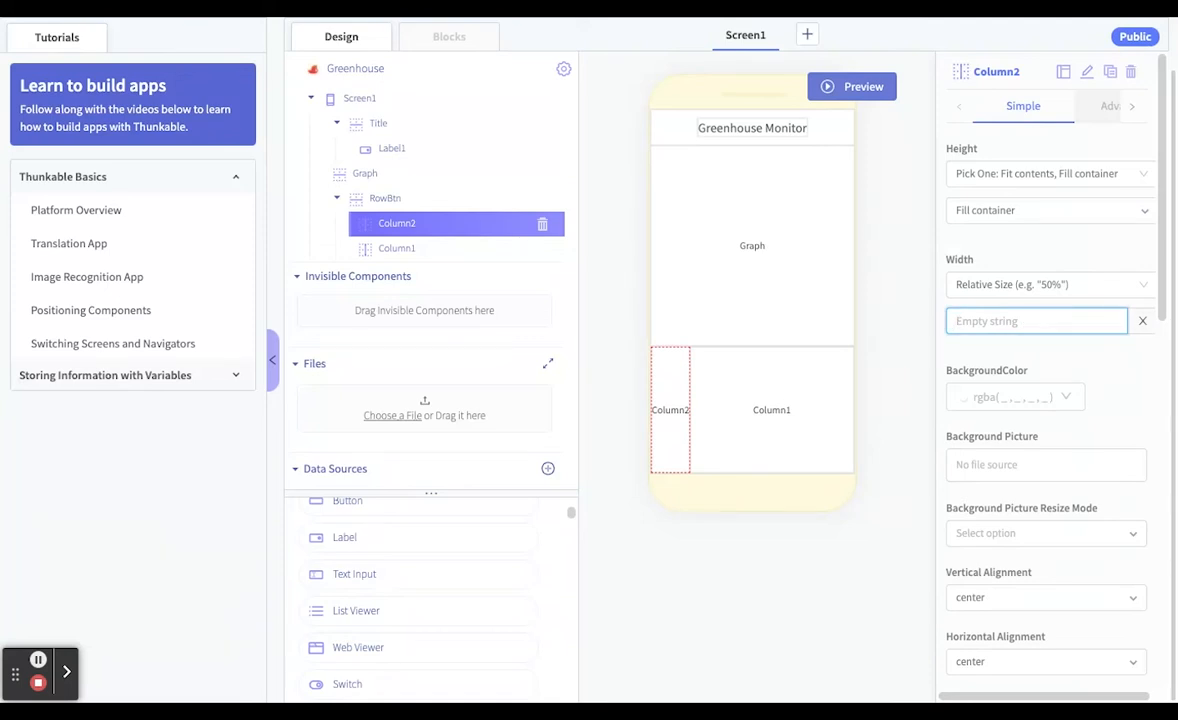
text(60)
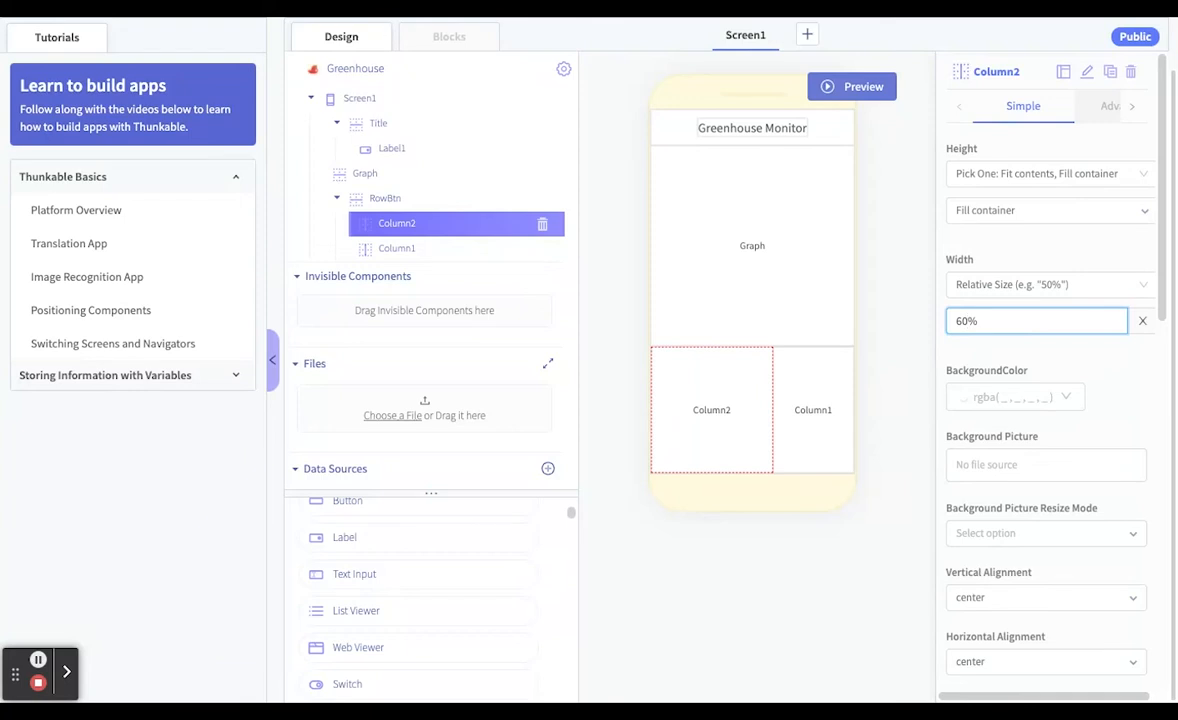
Try a relative width of 70% for Column2
key(BackSpace)
key(BackSpace)
key(BackSpace)
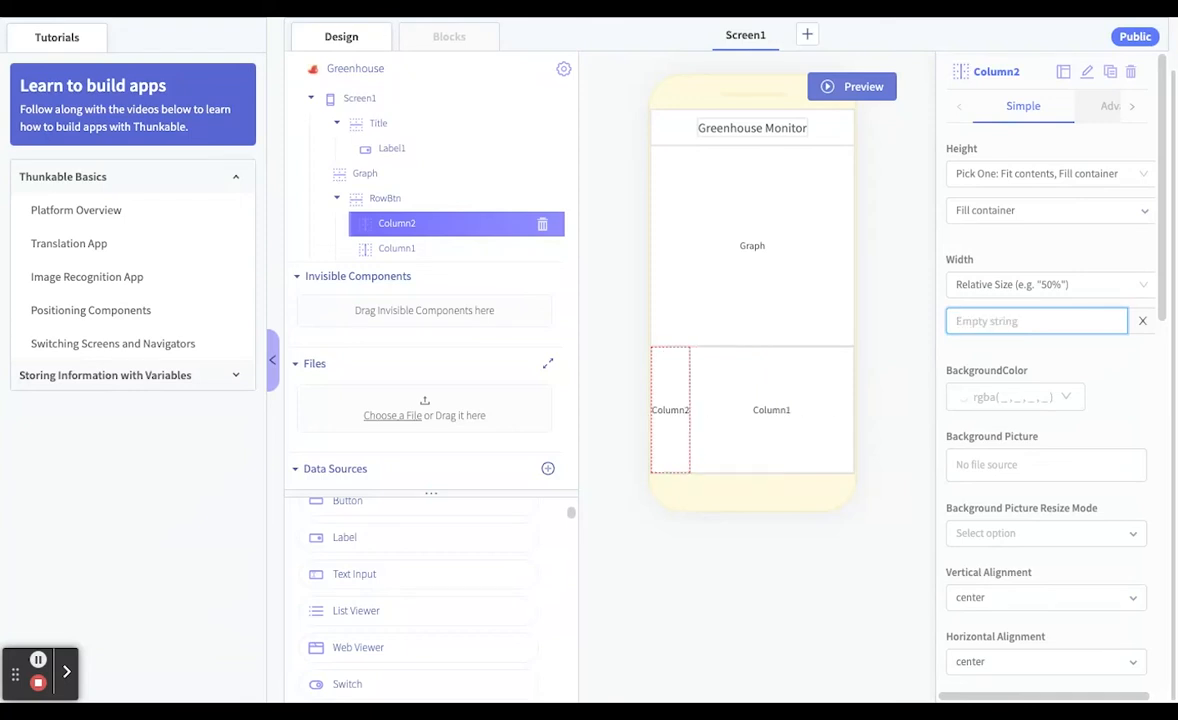
text(70)
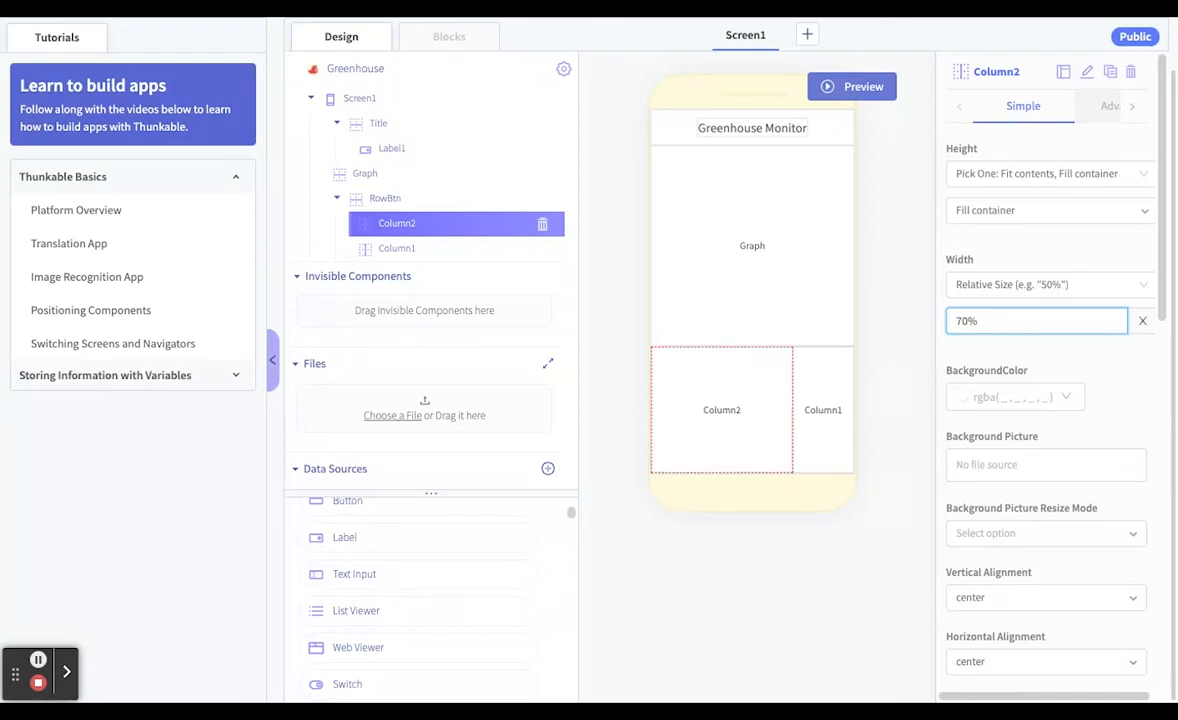
Set Column2's relative width to 65%
key(BackSpace)
key(BackSpace)
key(BackSpace)
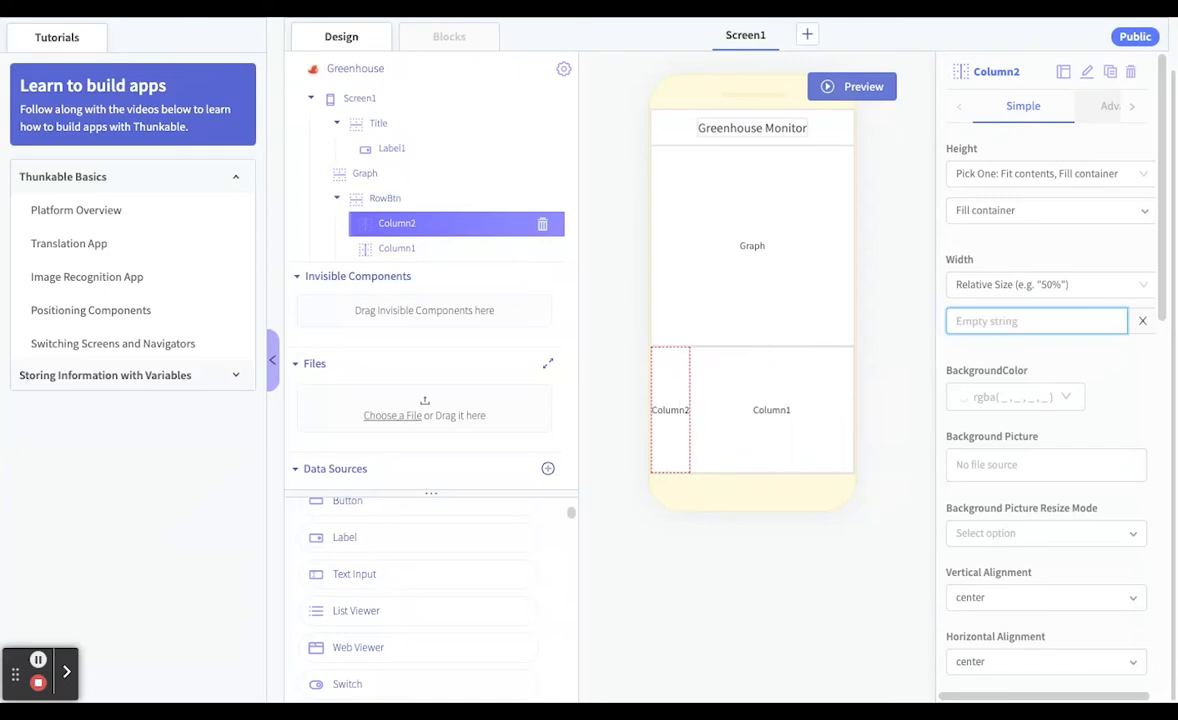
text(65)
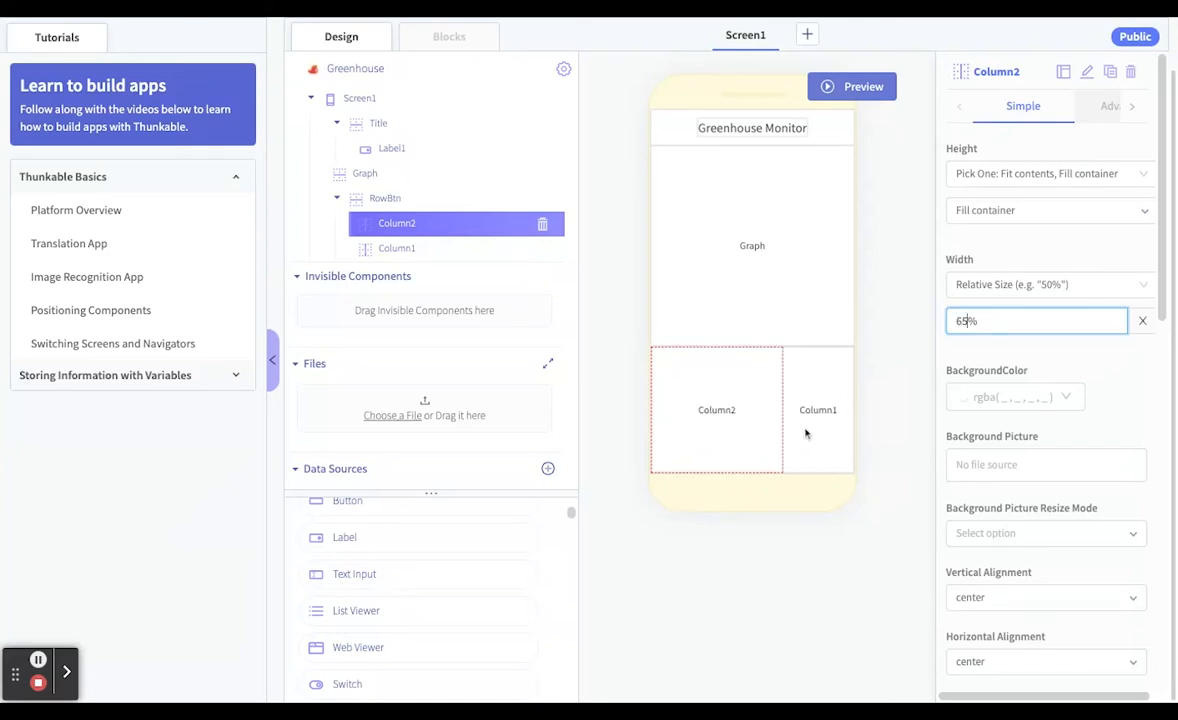
click(718, 441)
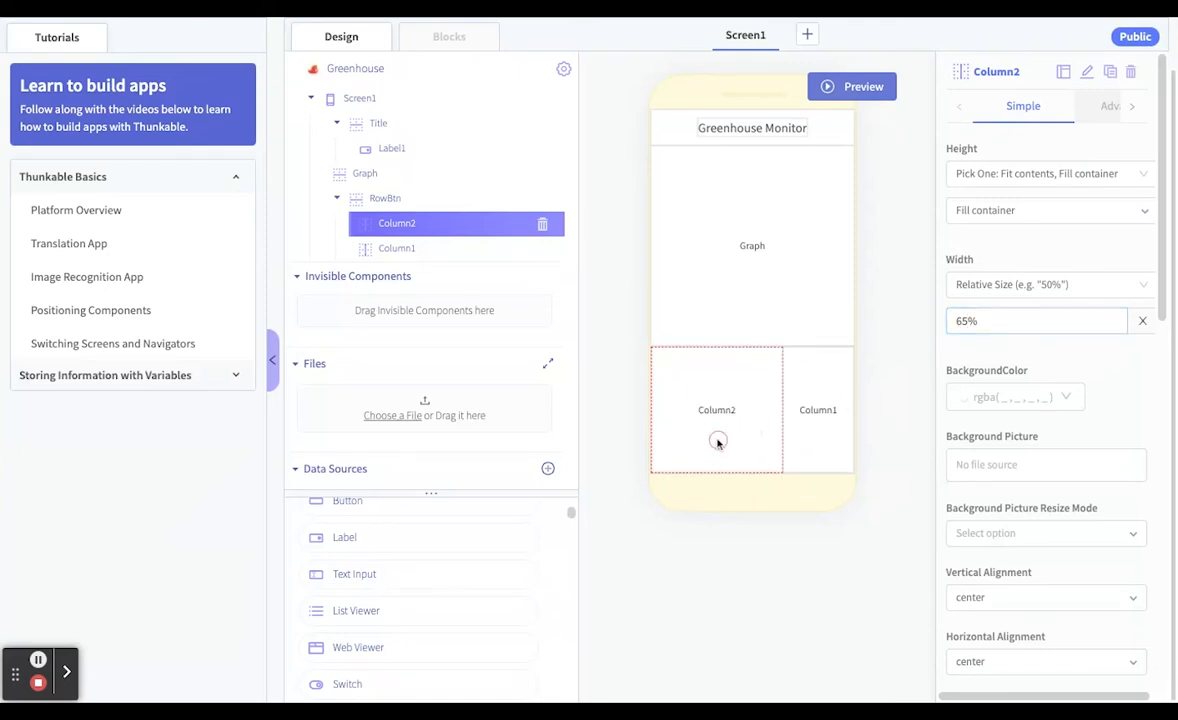
Add three Text Input components stacked inside Column2
click(810, 442)
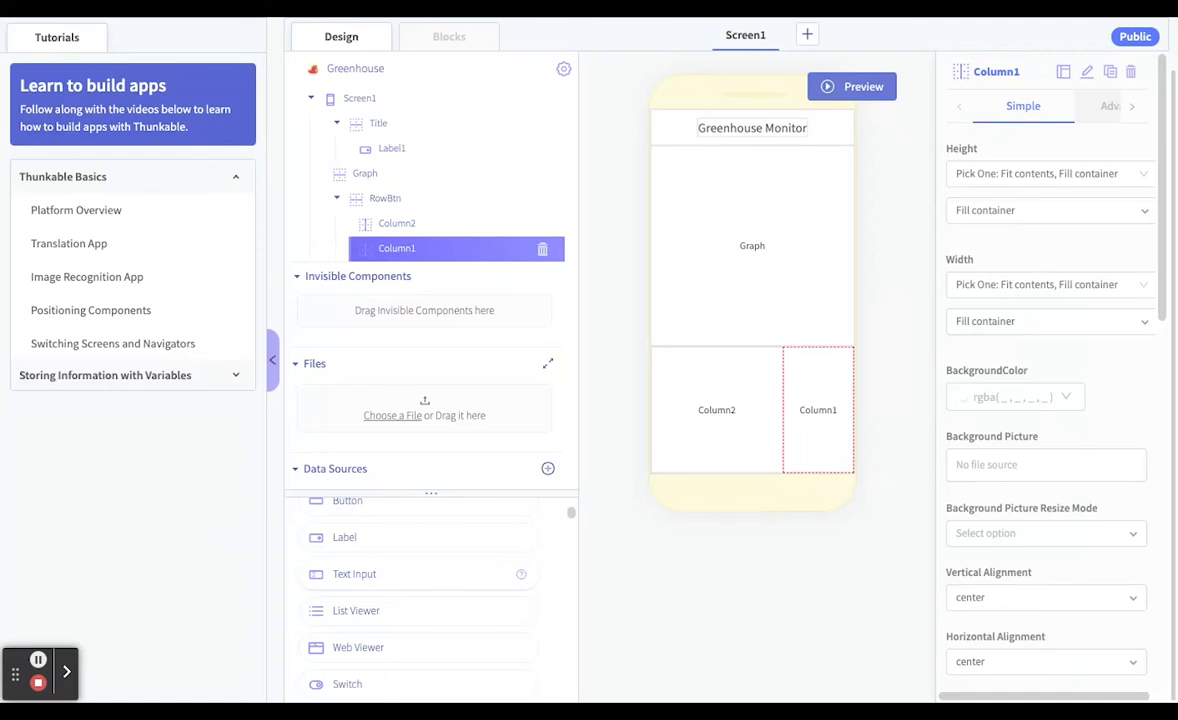
mouse_move(368, 573)
mouse_down()
mouse_move(373, 600)
mouse_move(699, 452)
mouse_up()
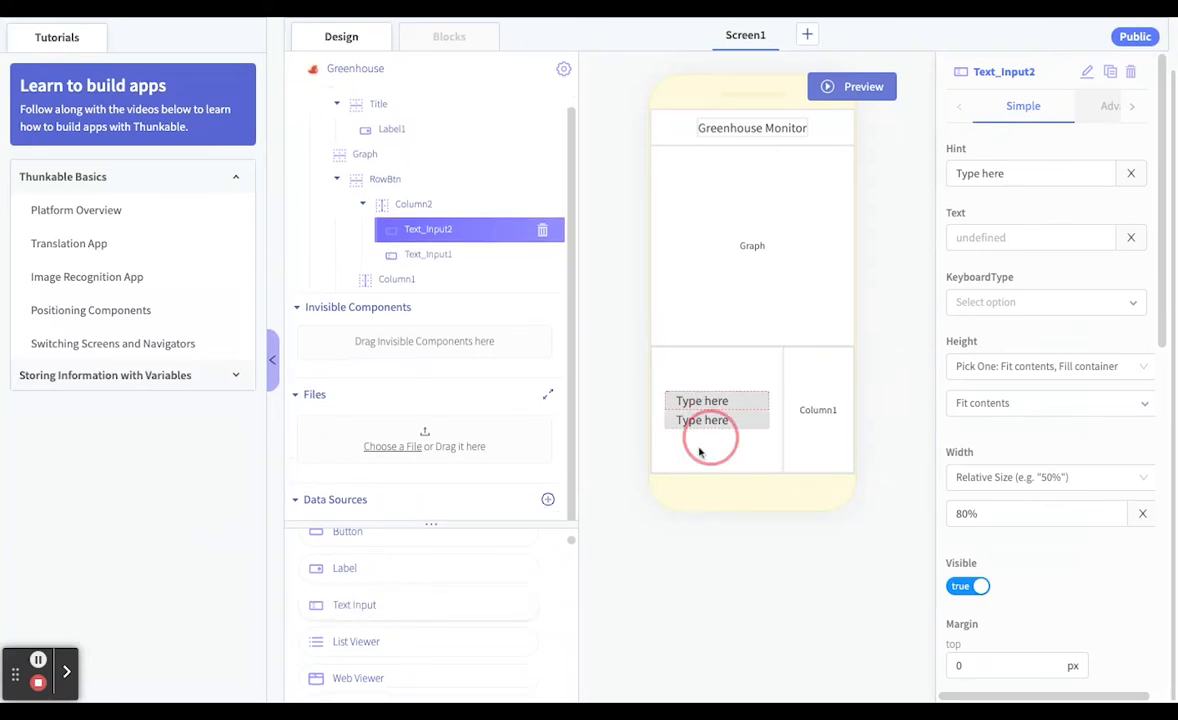
drag(381, 608, 379, 609)
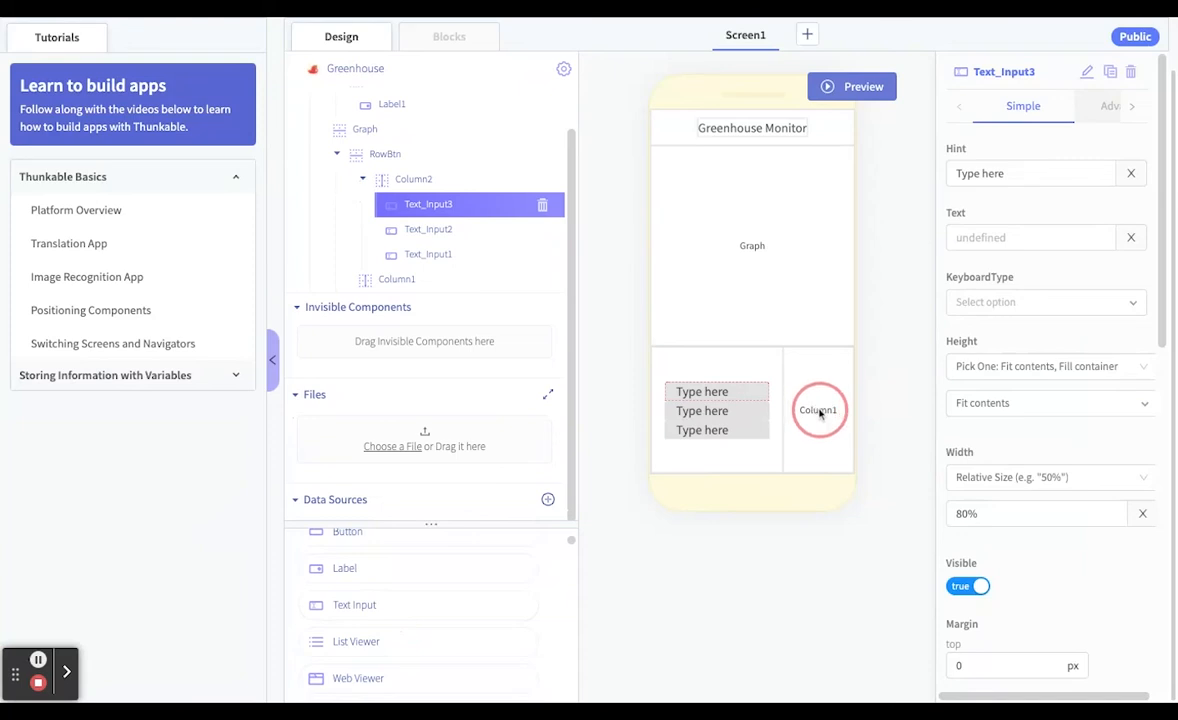
Add a Button component inside Column1 and set its text to "Add"
scroll(413, 581, up, 1)
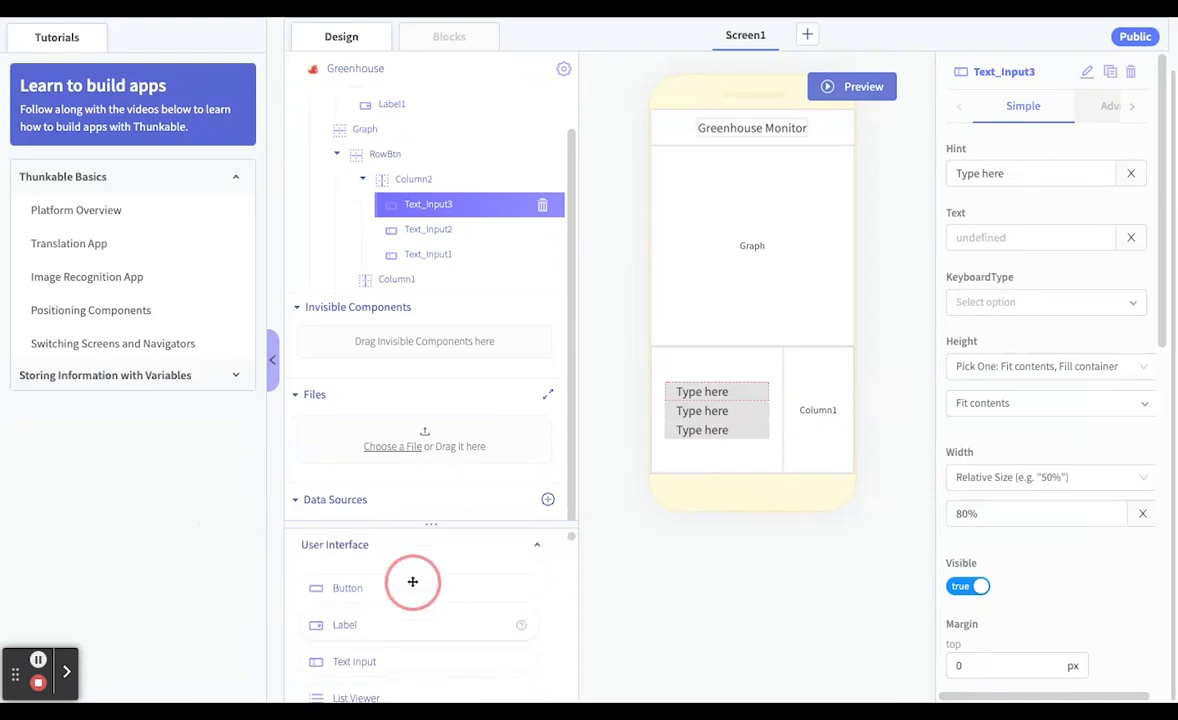
drag(376, 585, 829, 411)
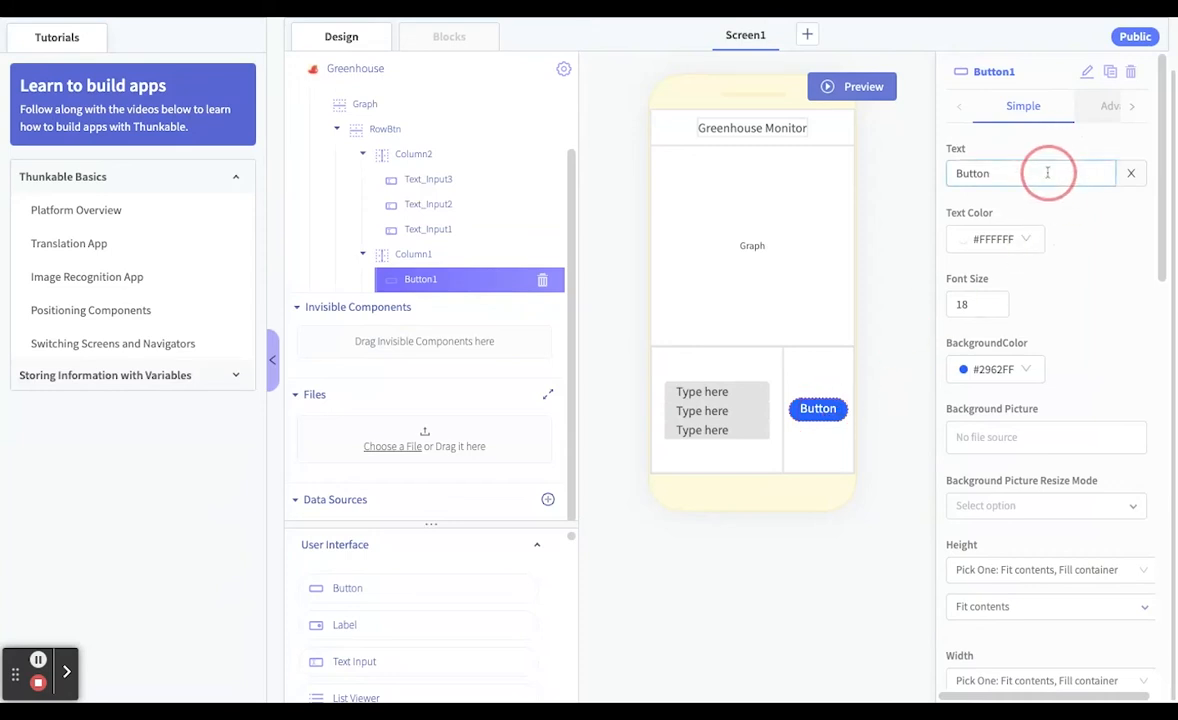
drag(1047, 173, 835, 146)
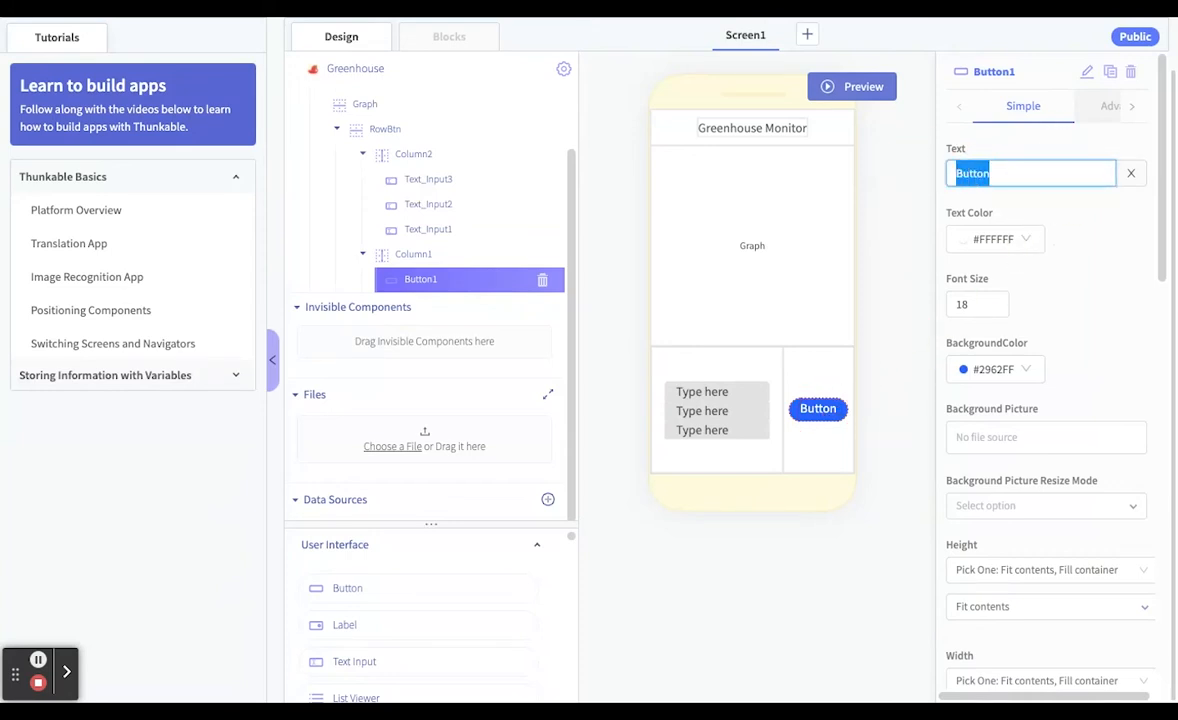
text(Add)
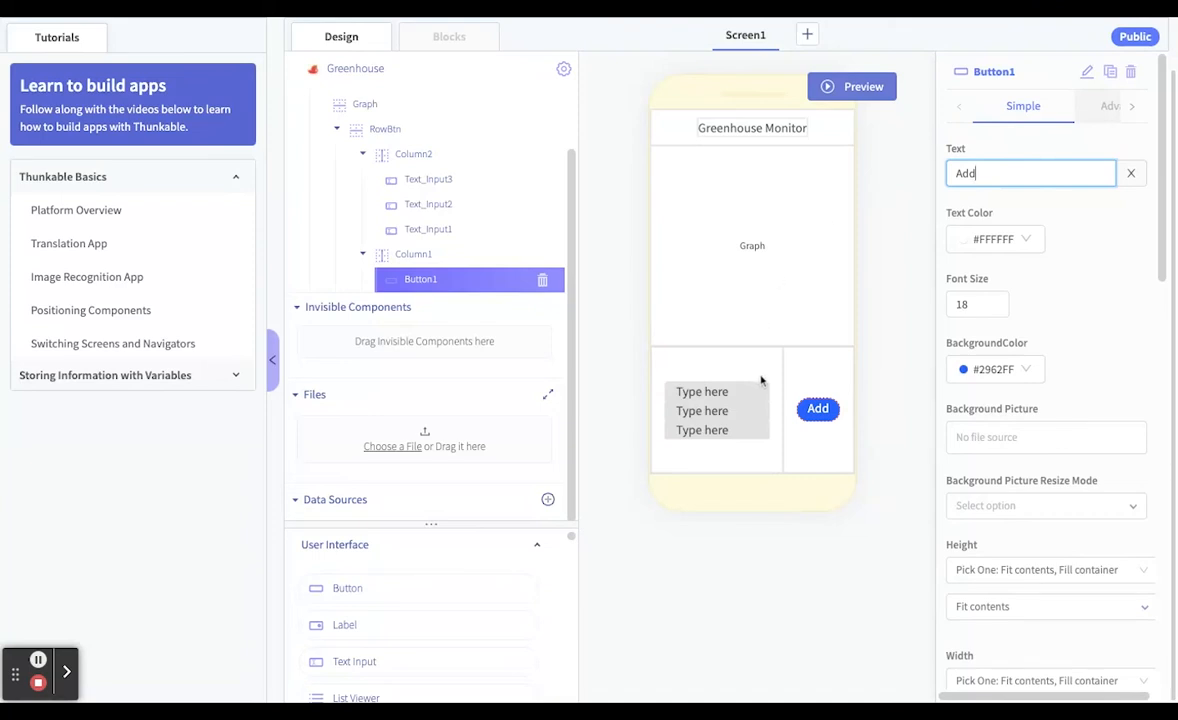
Examine the margin, padding and alignment properties of the text inputs and of Column2
click(708, 393)
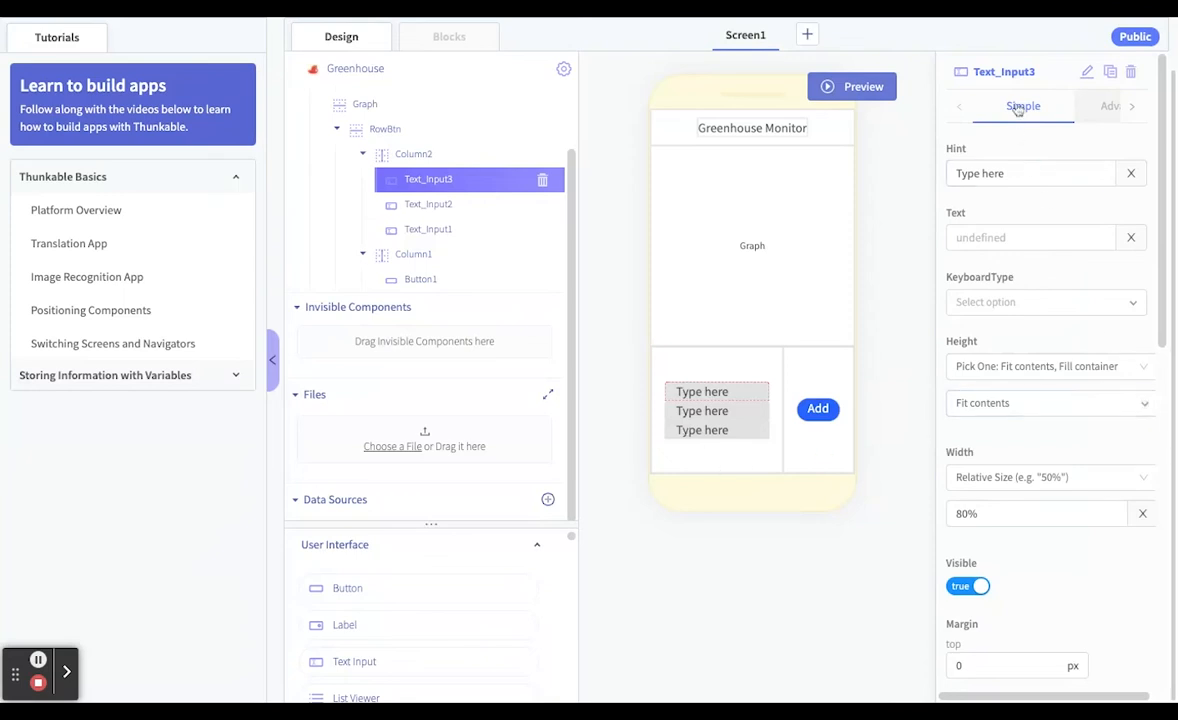
scroll(1052, 474, down, 5)
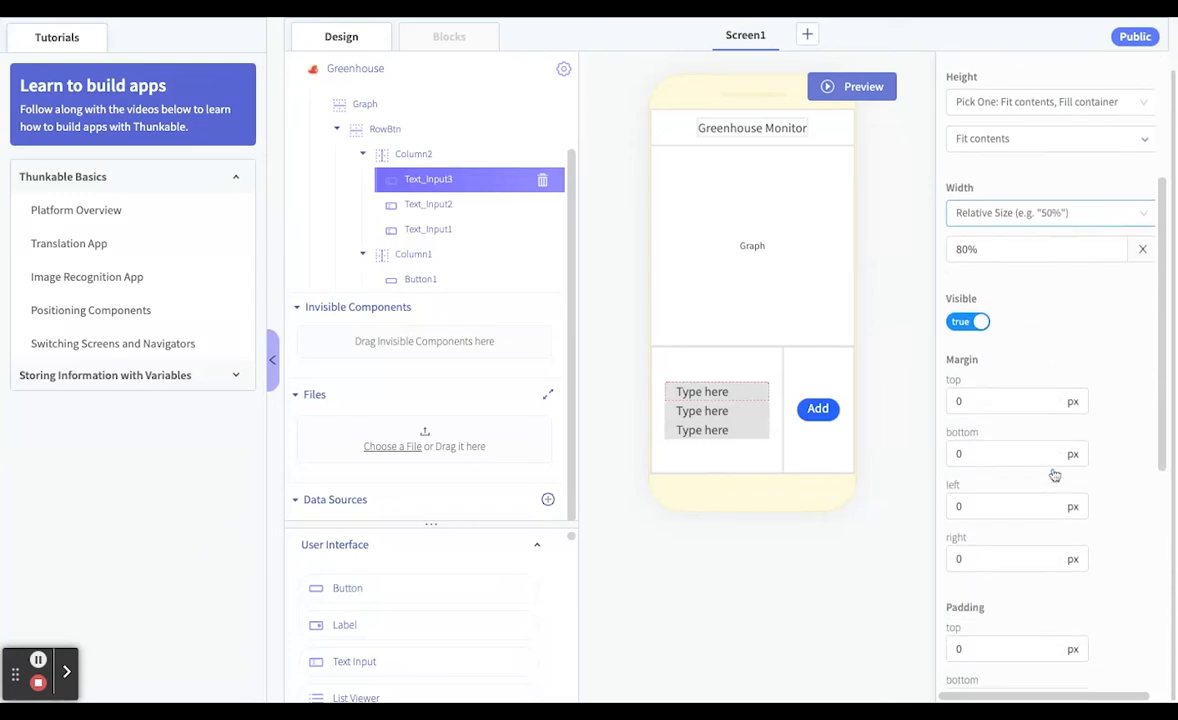
scroll(1055, 475, down, 4)
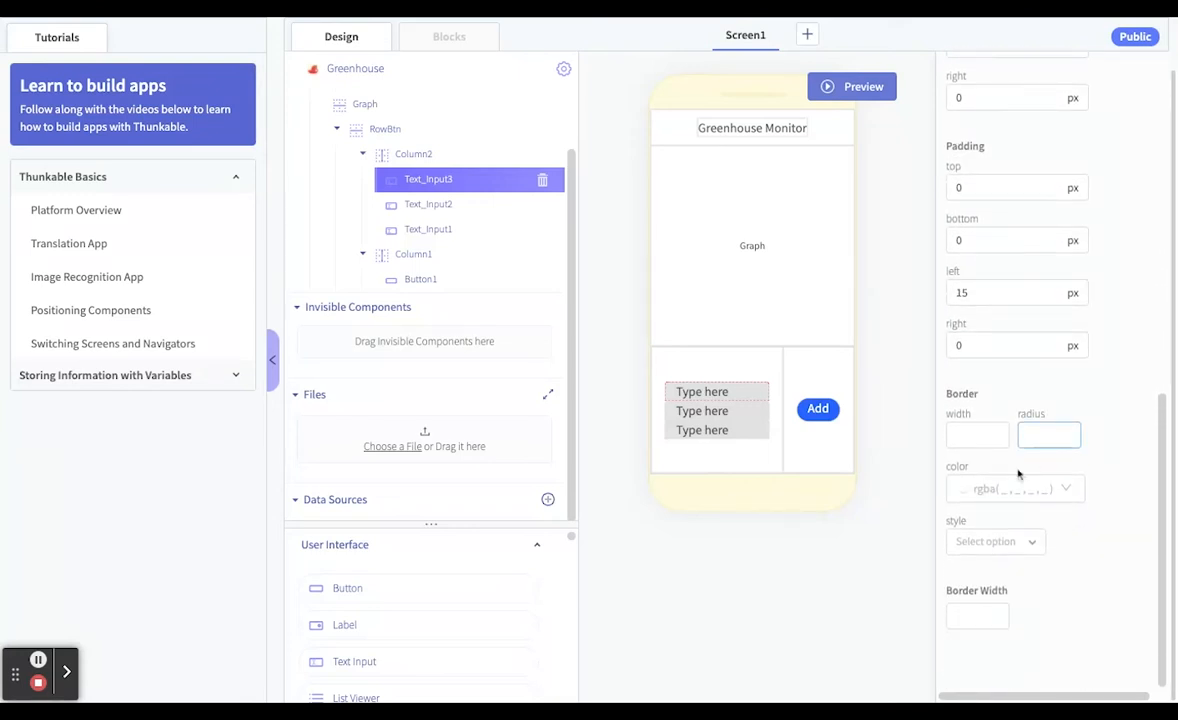
click(724, 412)
click(724, 431)
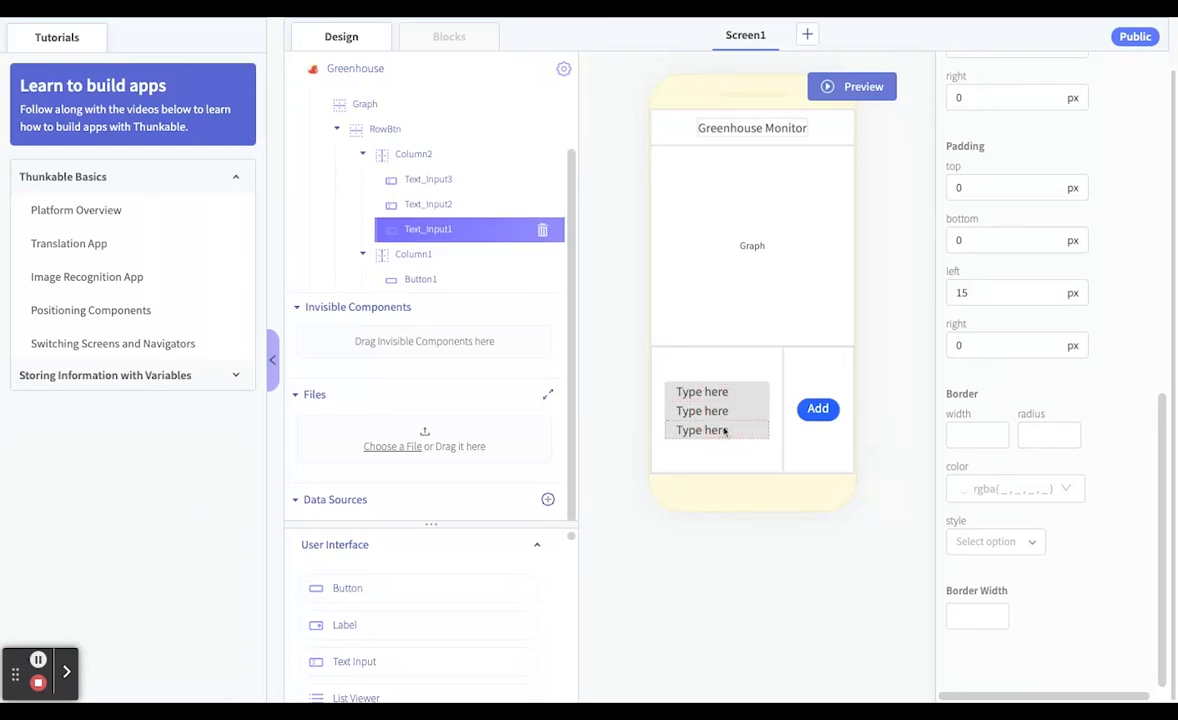
click(709, 364)
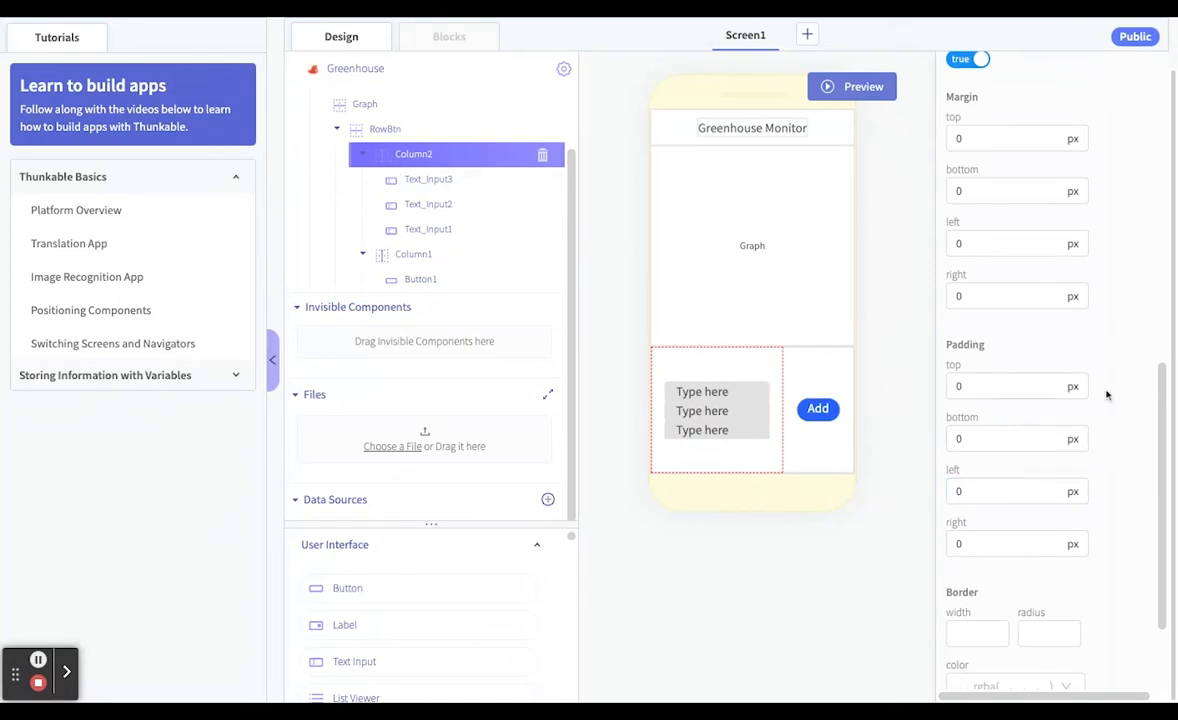
scroll(1050, 229, up, 2)
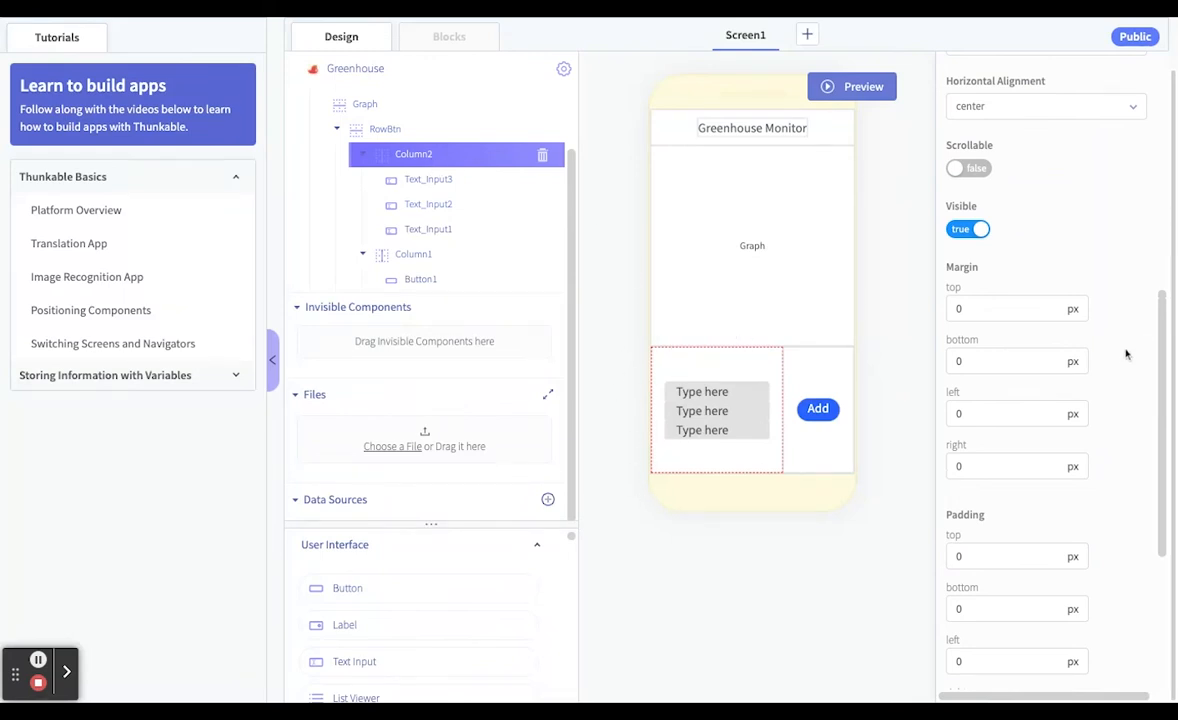
scroll(1070, 507, down, 1)
scroll(1070, 507, down, 2)
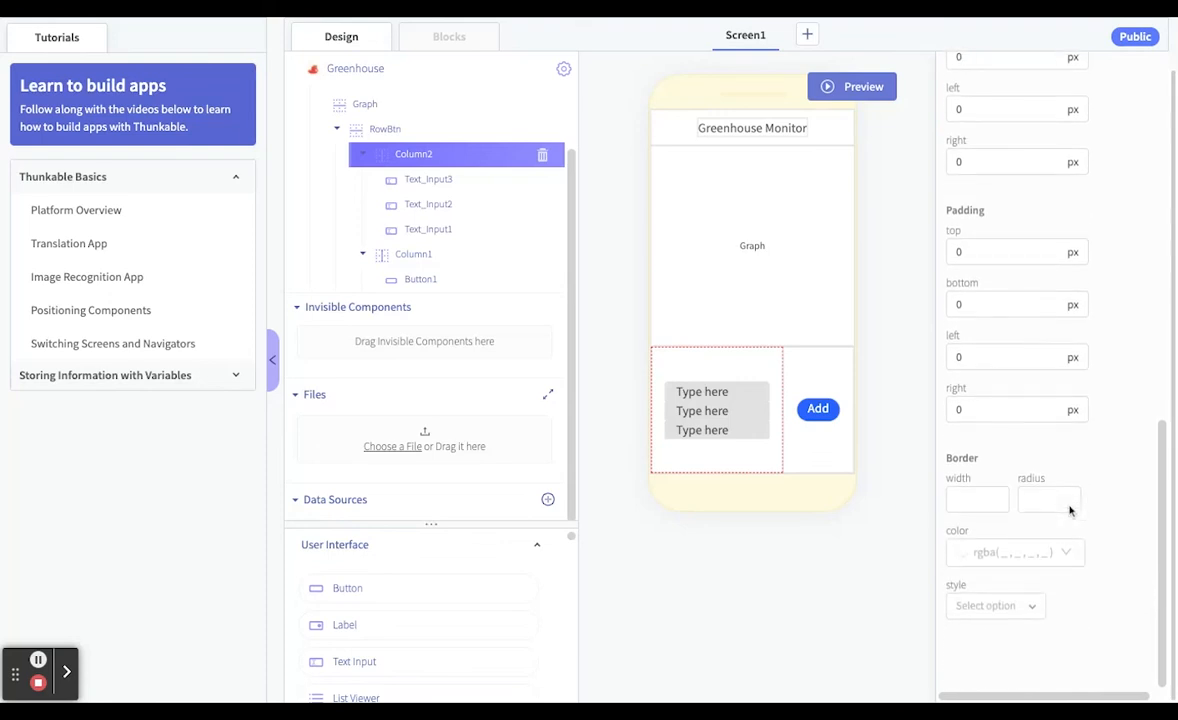
scroll(1070, 507, up, 6)
scroll(1046, 380, up, 1)
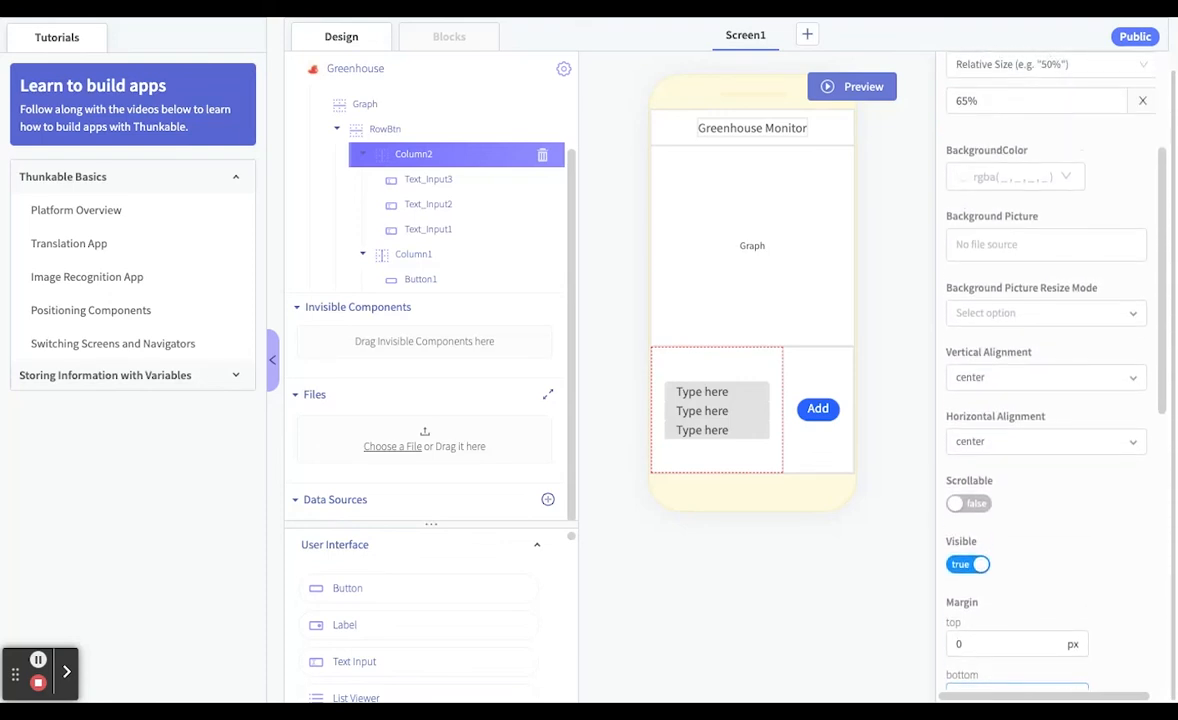
Try the top and space-between options for Column2's vertical alignment
click(1011, 379)
click(1000, 410)
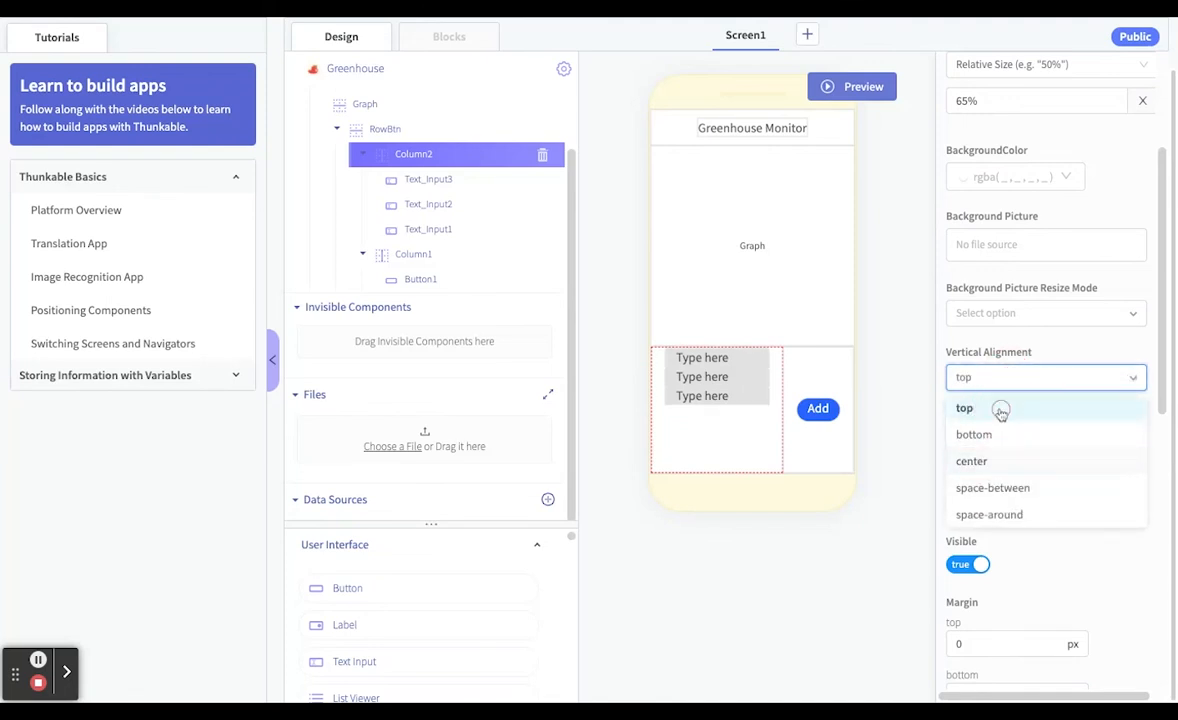
click(997, 378)
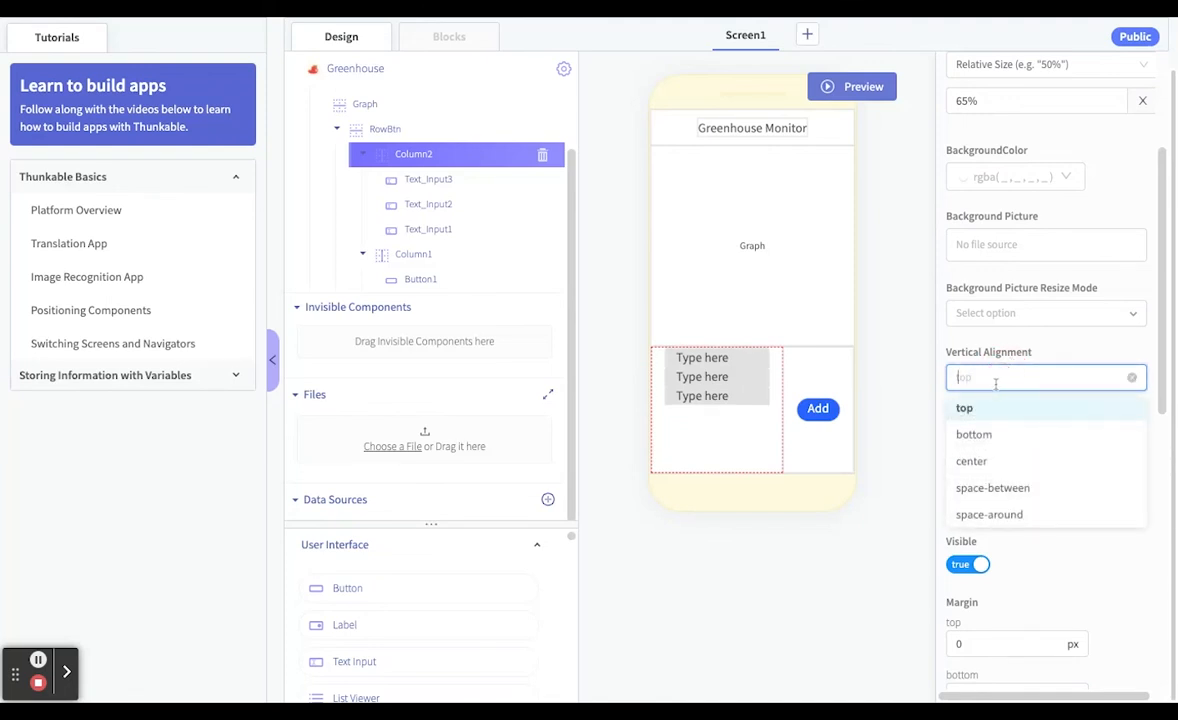
click(1014, 488)
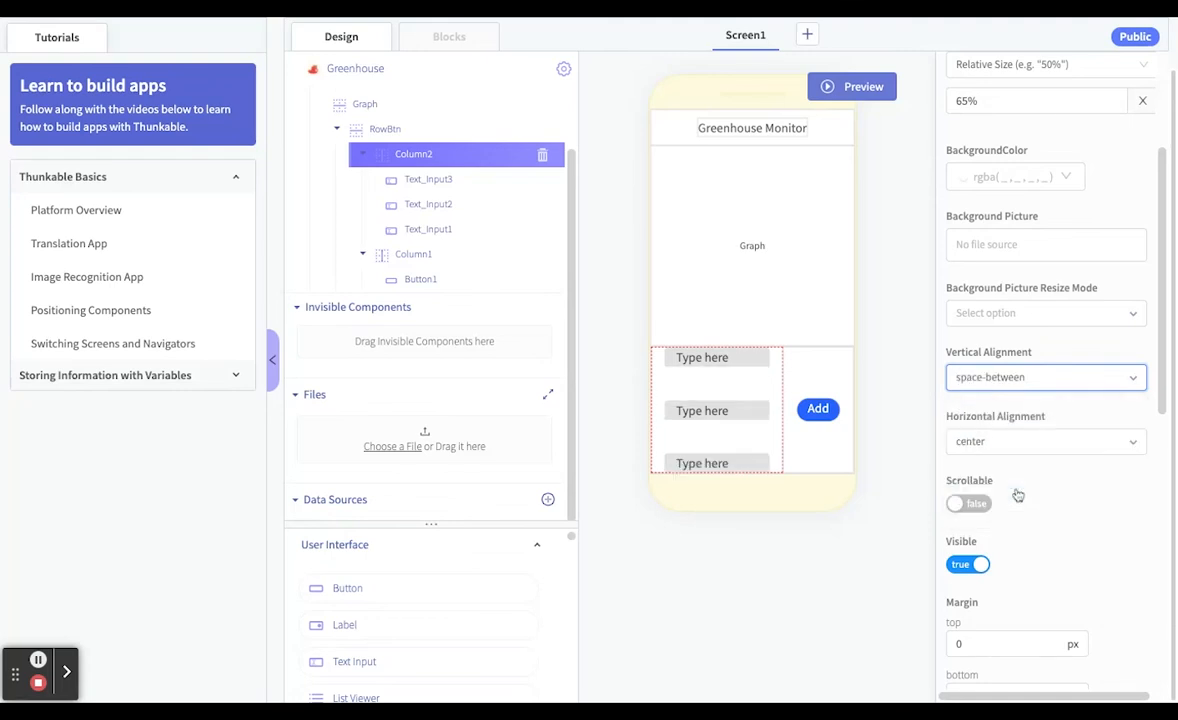
Set Column2's vertical alignment to space-around
click(1035, 376)
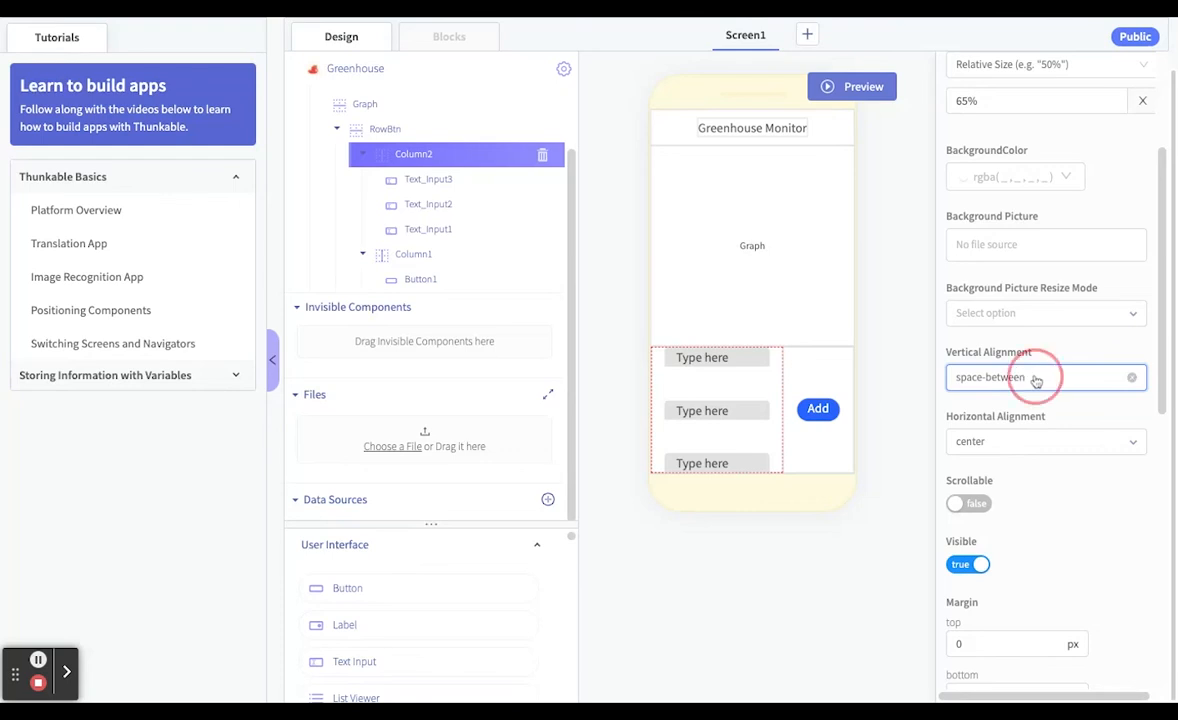
click(1035, 516)
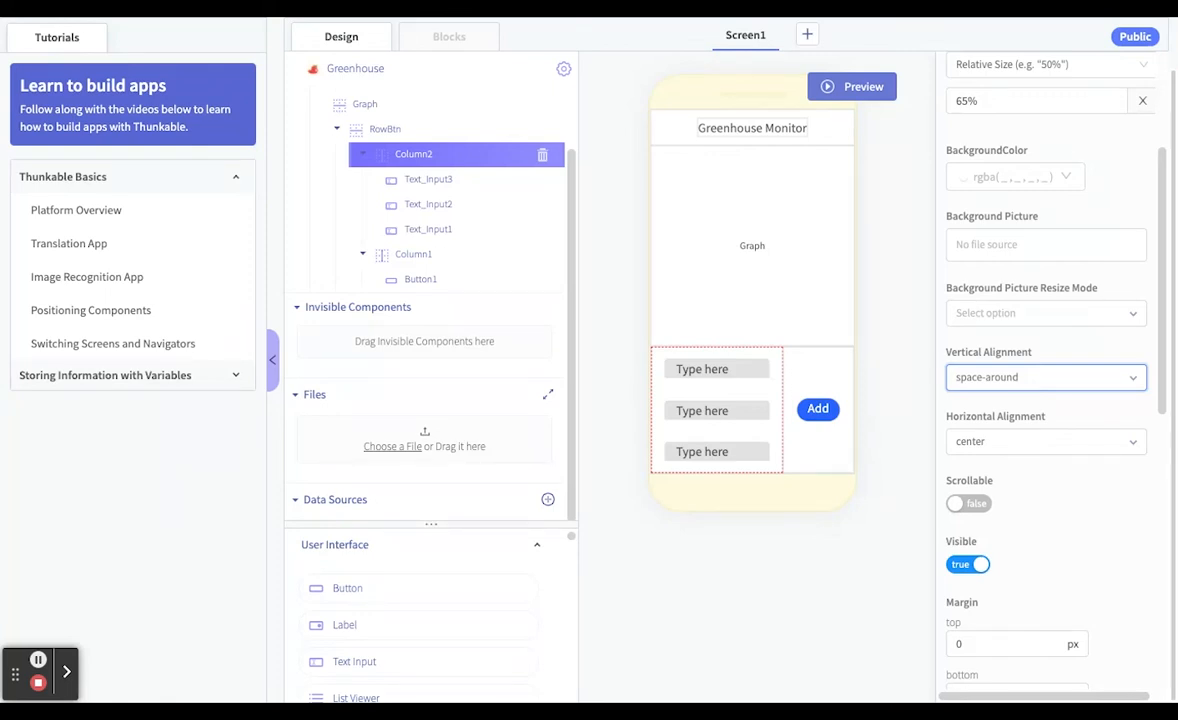
Change the hint of the uppermost text input in Column2 to "Low"
click(697, 369)
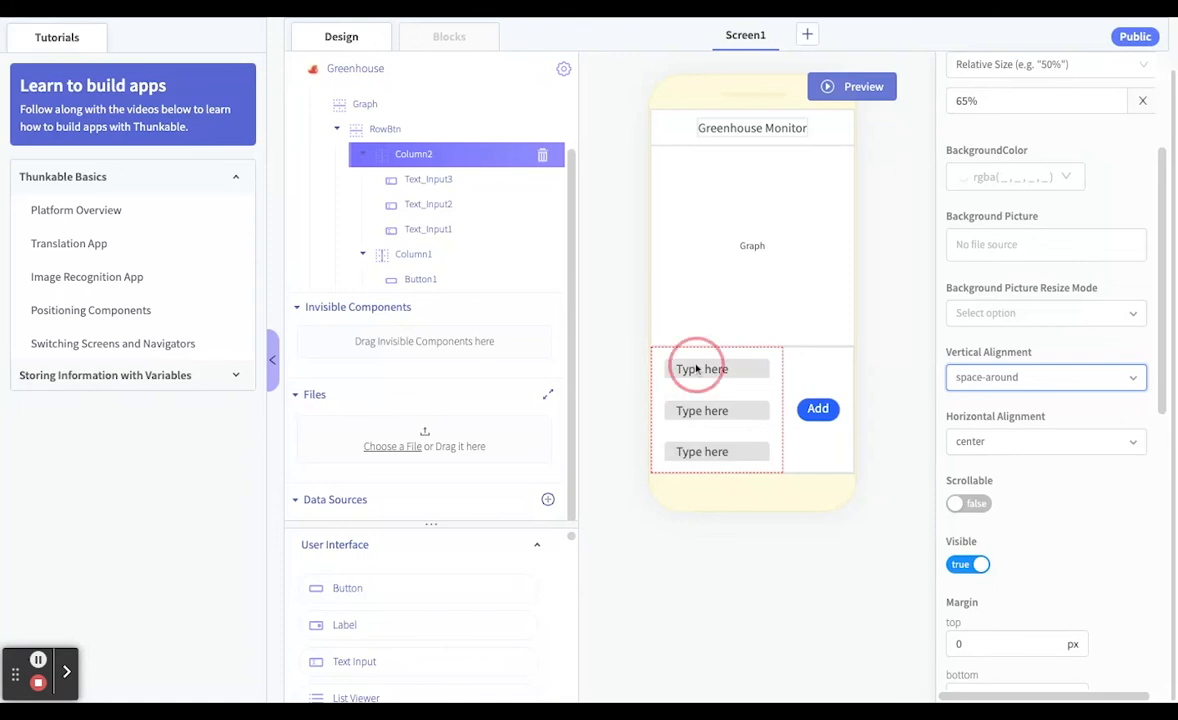
scroll(1048, 215, up, 5)
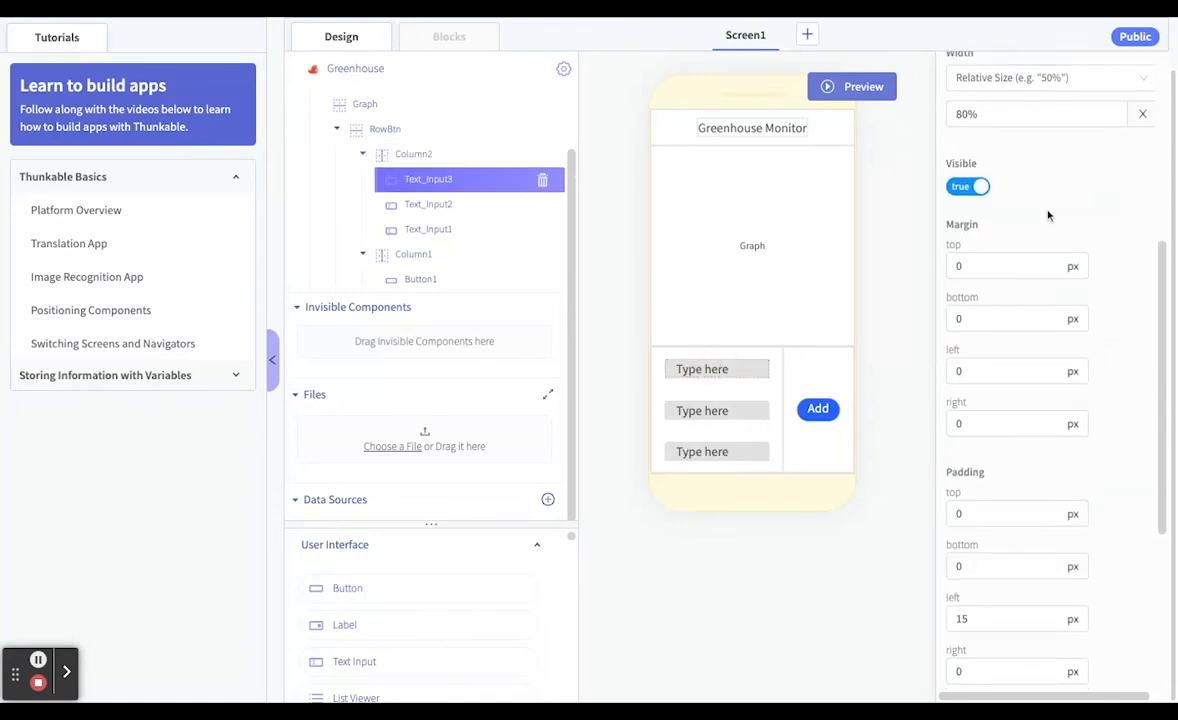
triple_click(1021, 176)
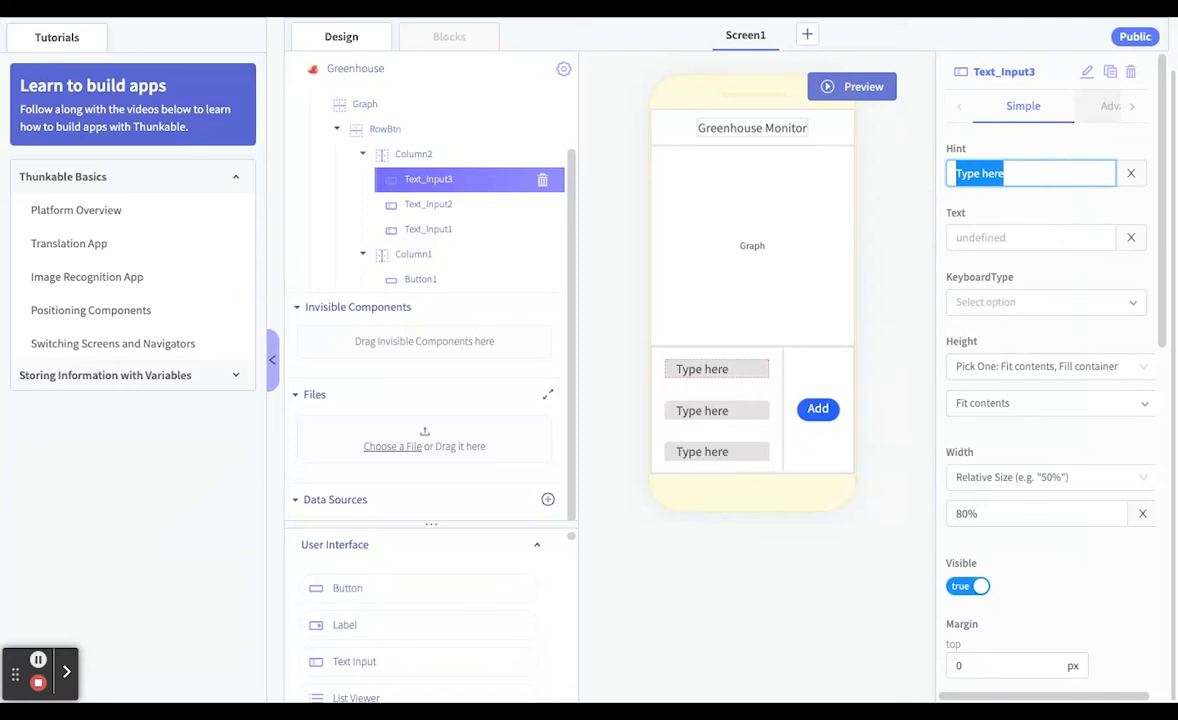
text(Low)
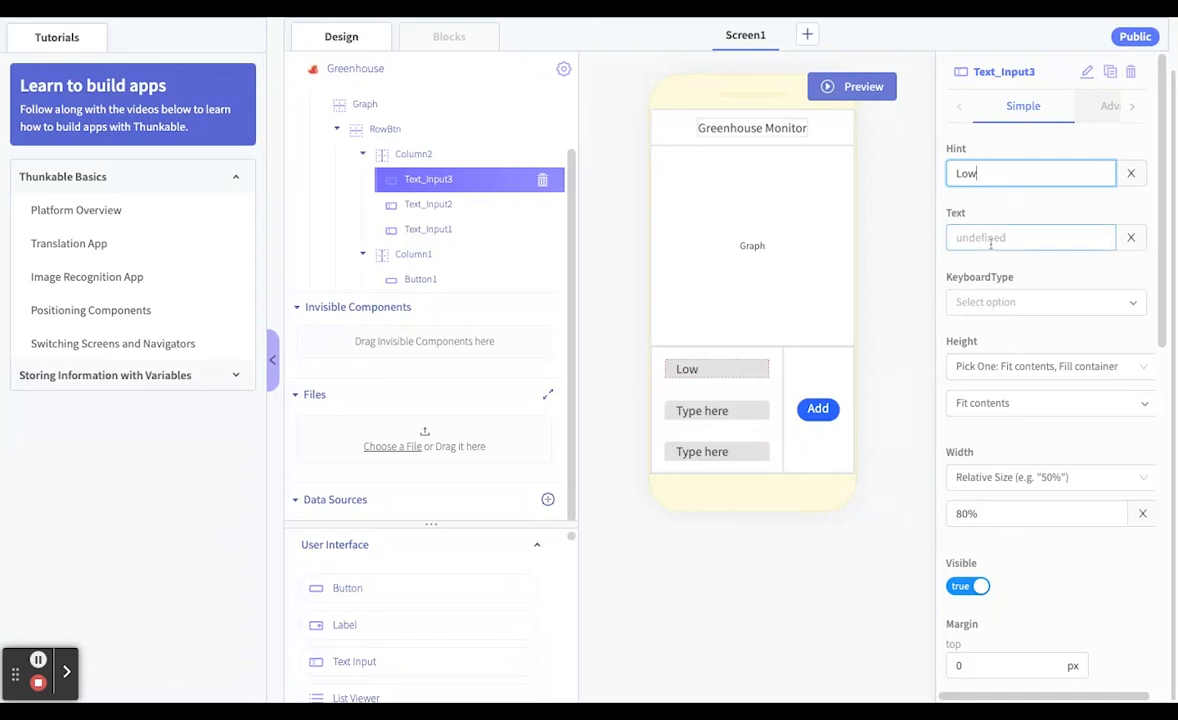
Change the hint of the middle text input in Column2 to "High"
click(726, 418)
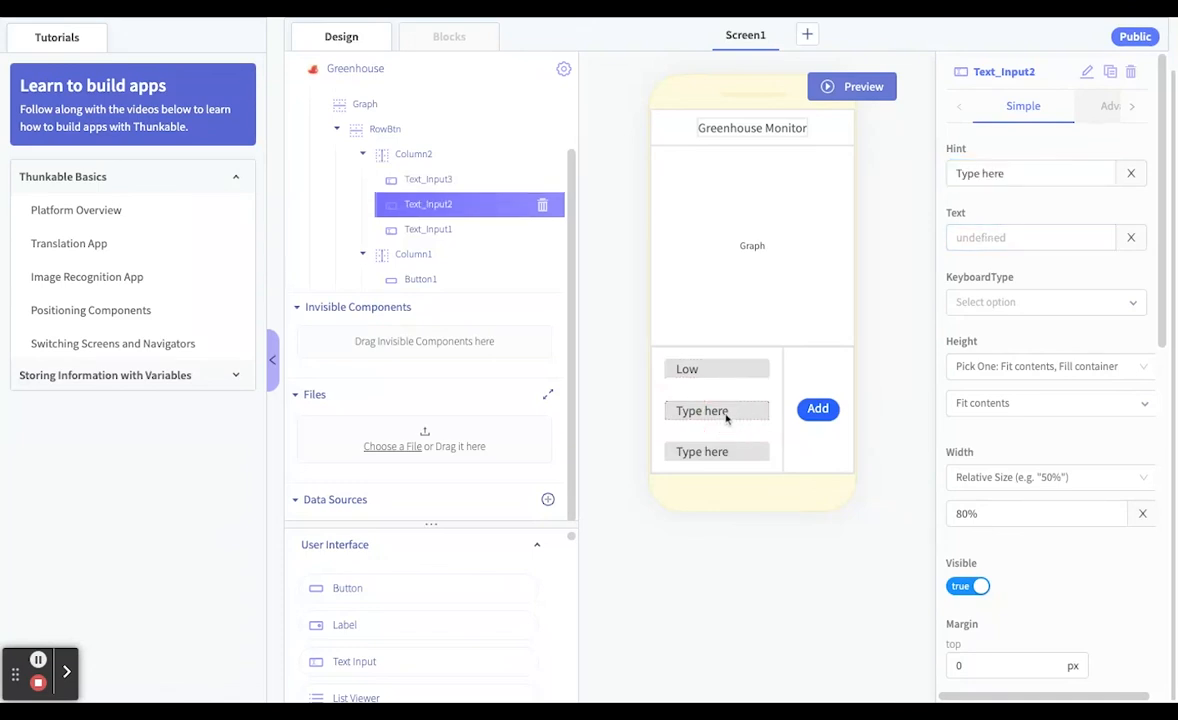
click(1027, 173)
triple_click(1027, 173)
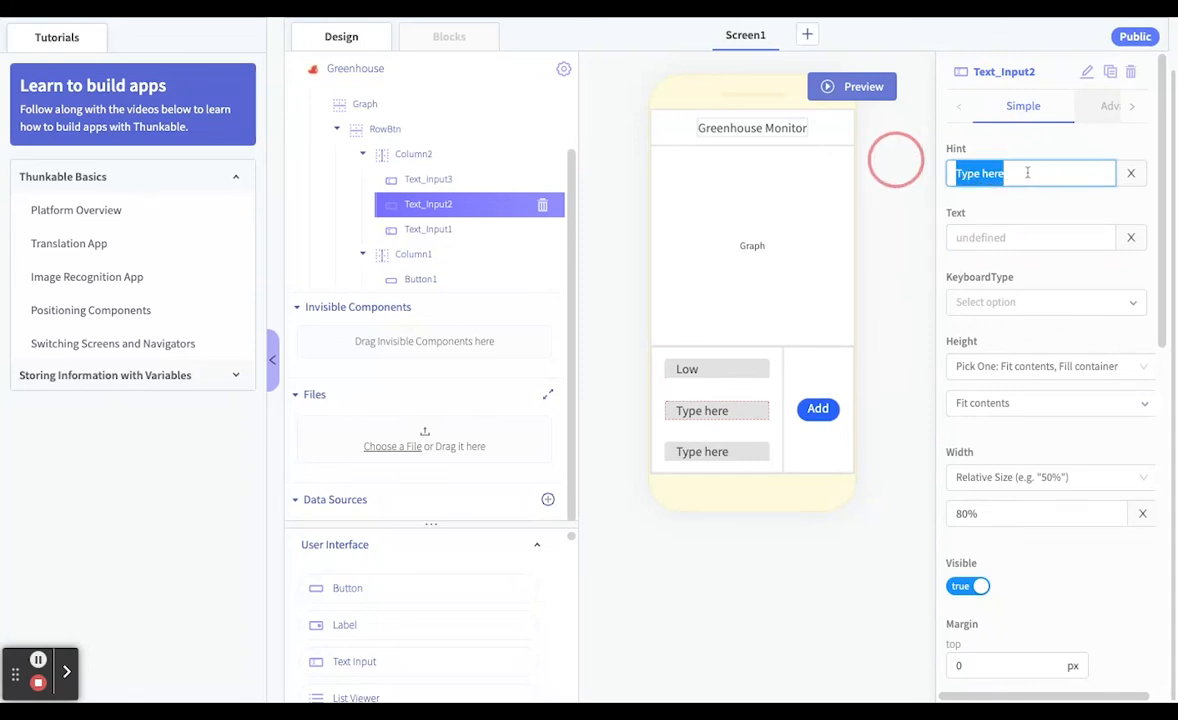
text(High)
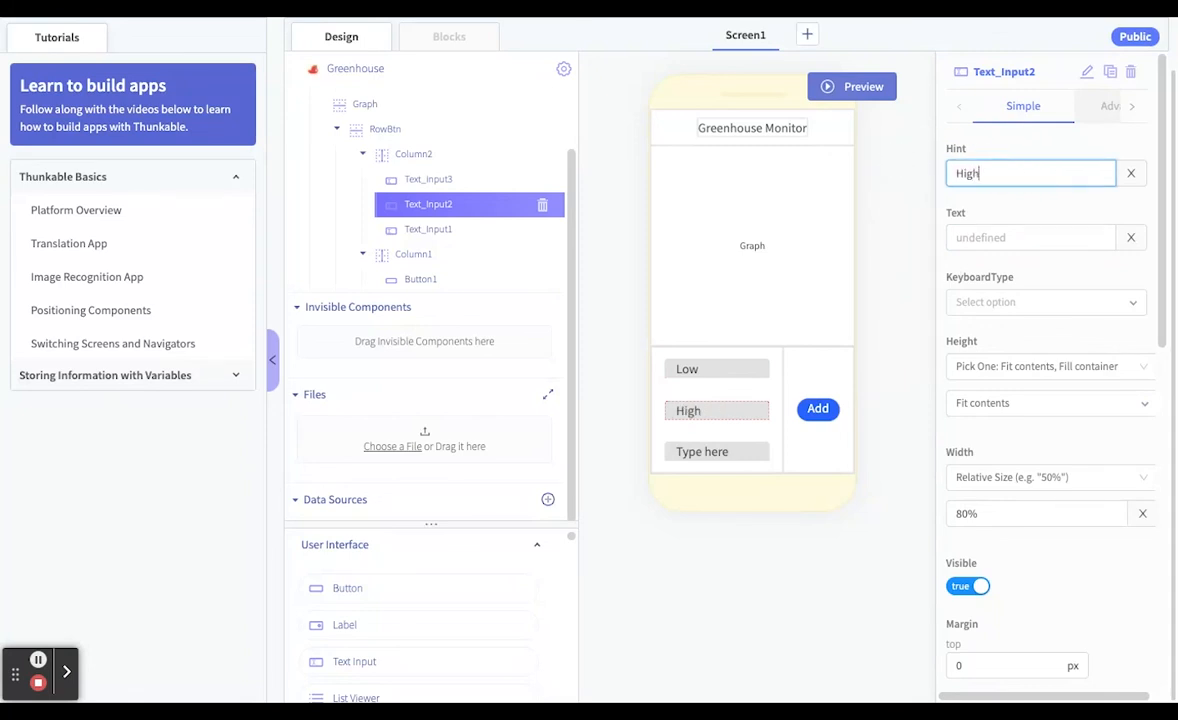
Change the hint of the lowest text input in Column2 to "Notes"
click(731, 456)
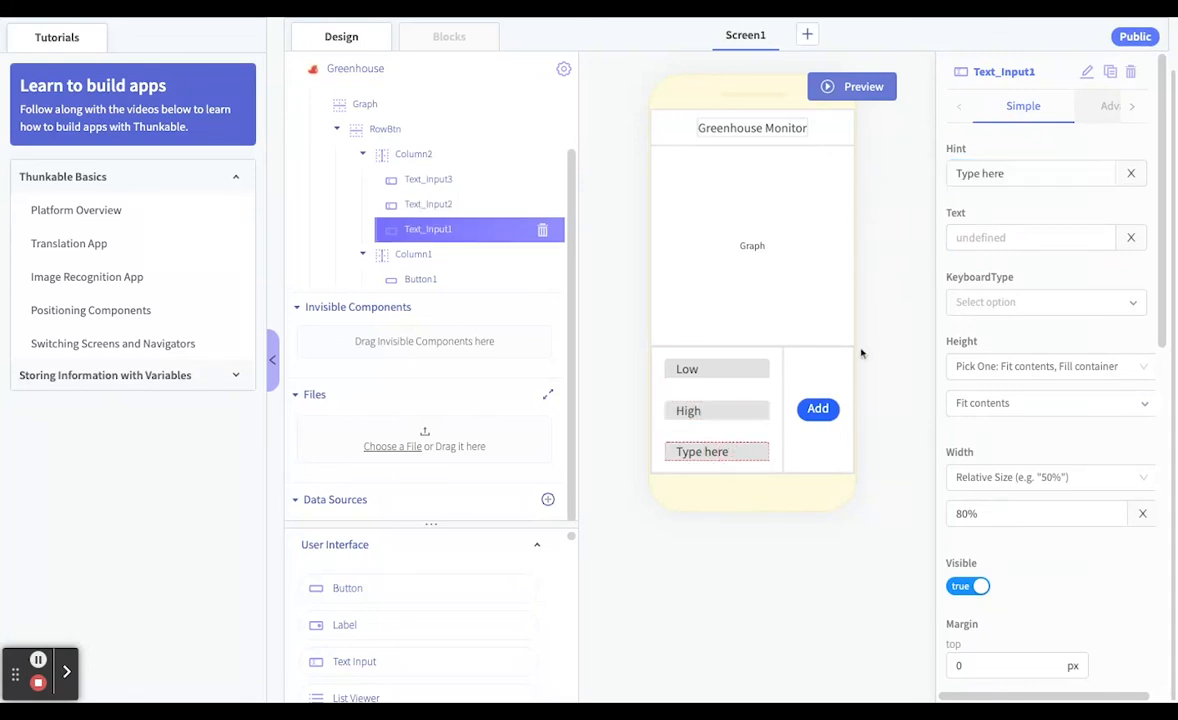
triple_click(1026, 173)
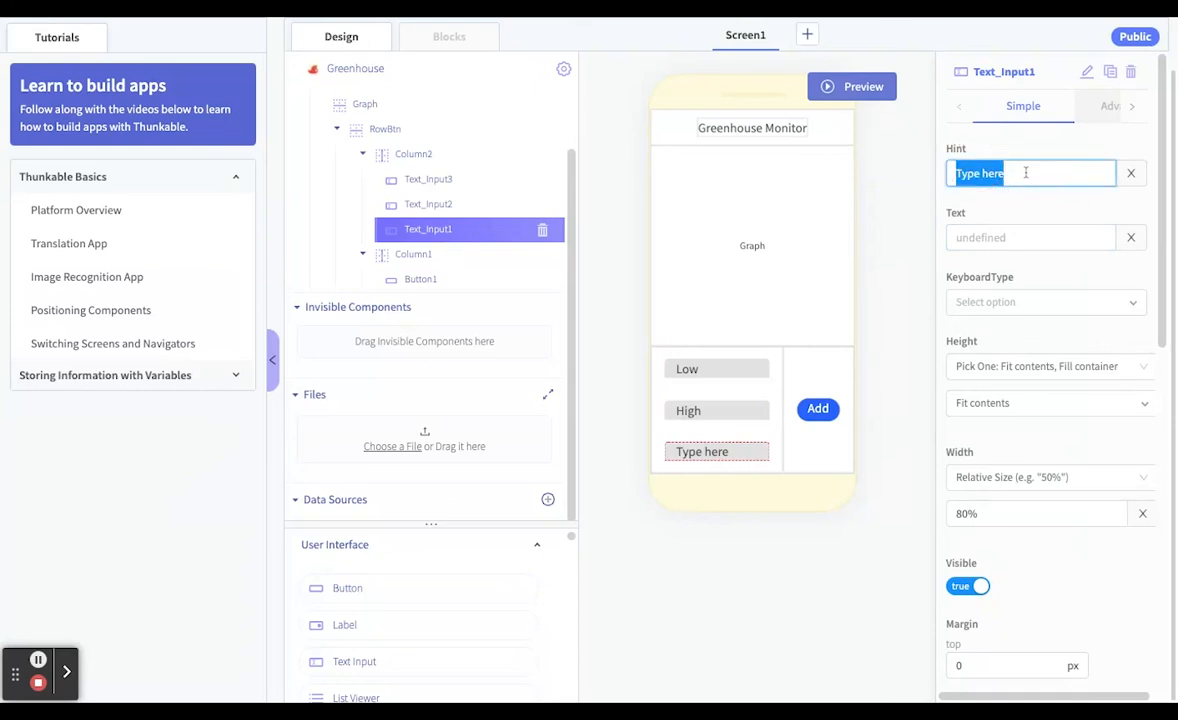
text(Notes)
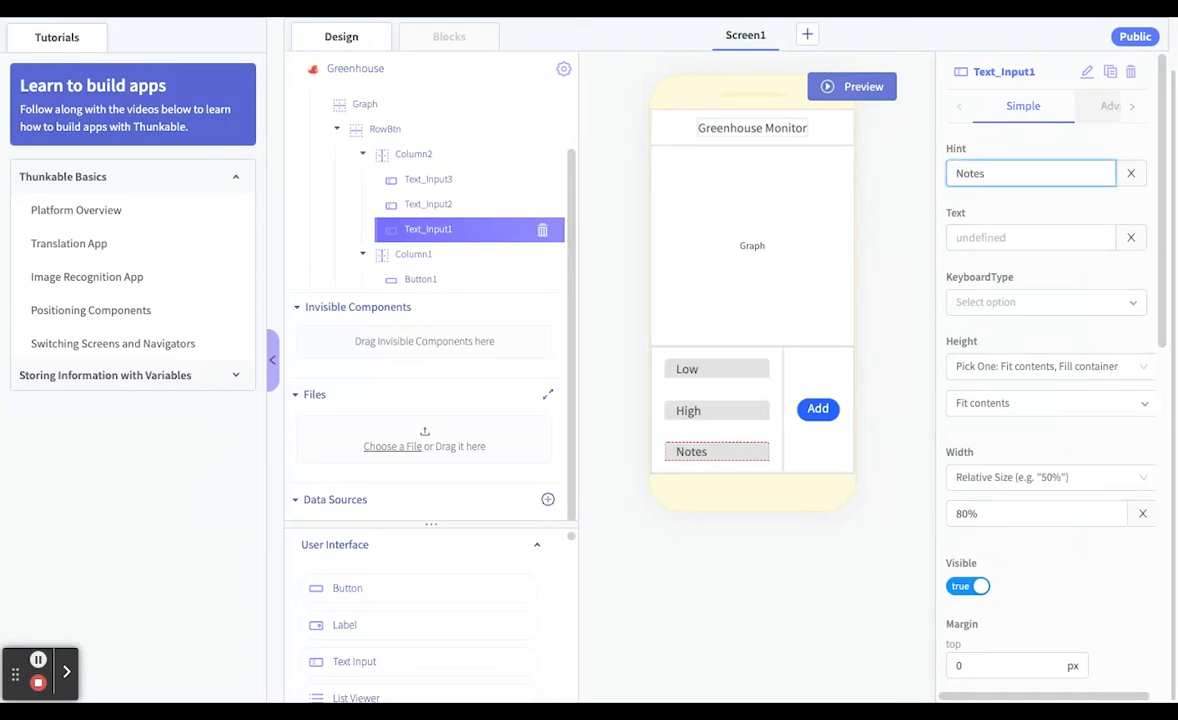
Select the Graph row, look at Screen1's block programming workspace and return to the screen design
click(797, 309)
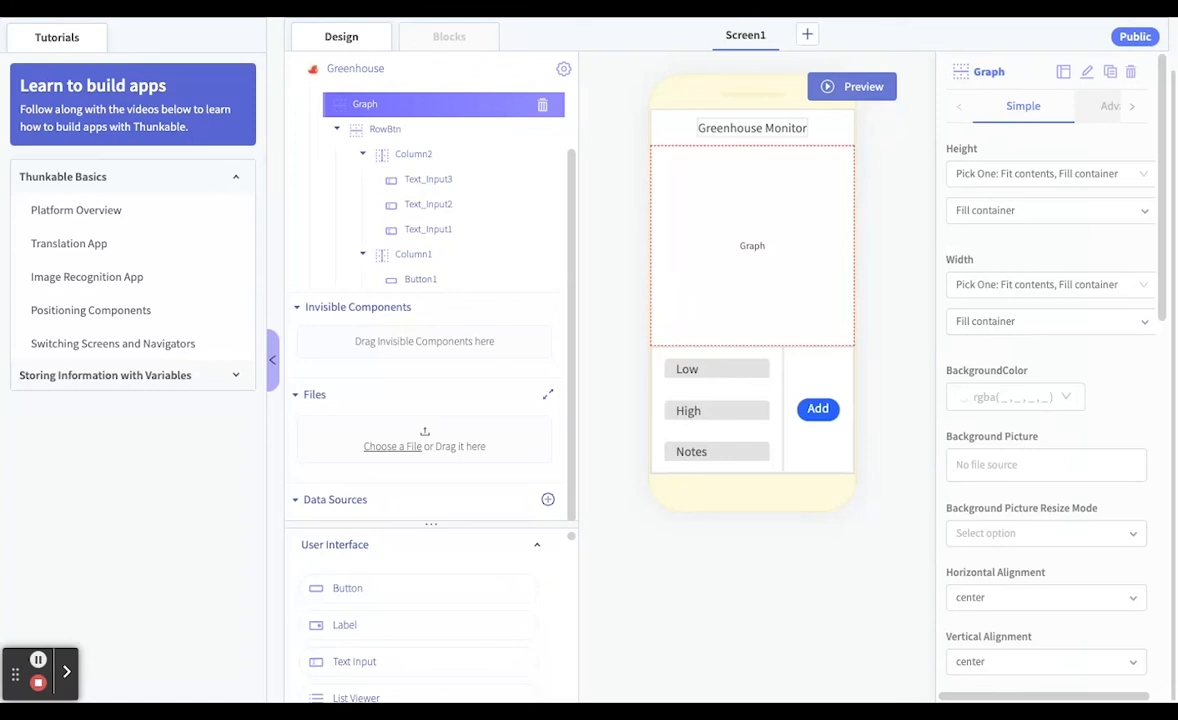
click(470, 46)
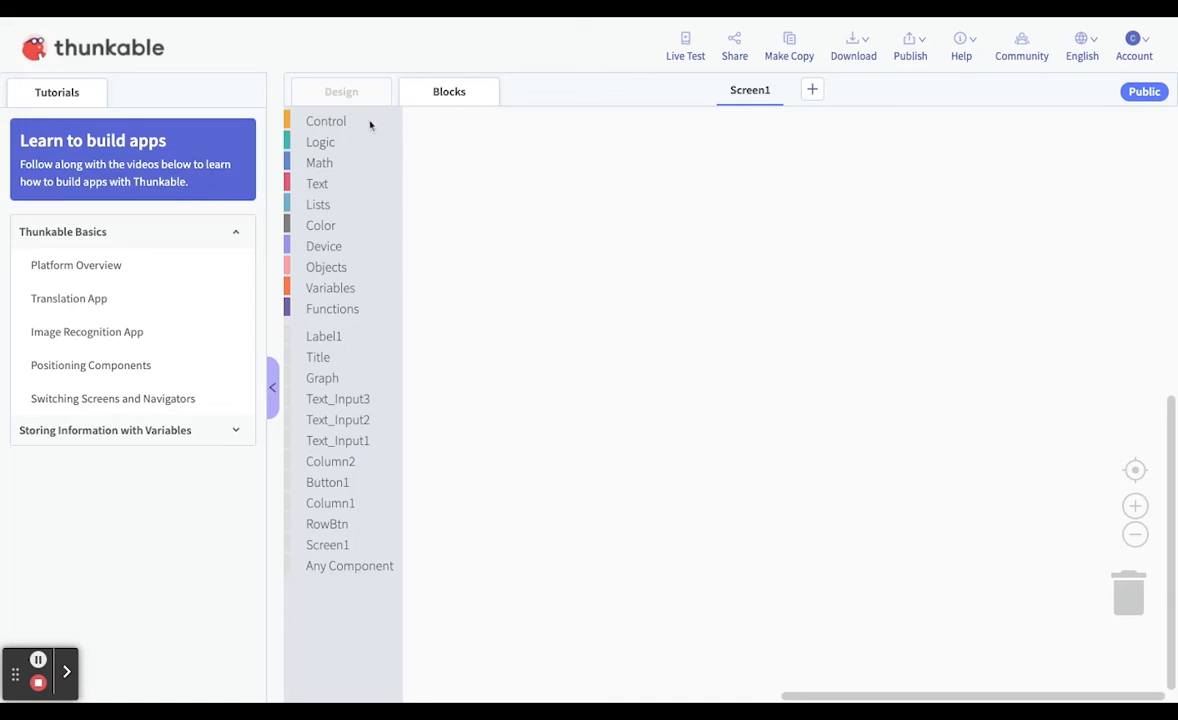
click(344, 98)
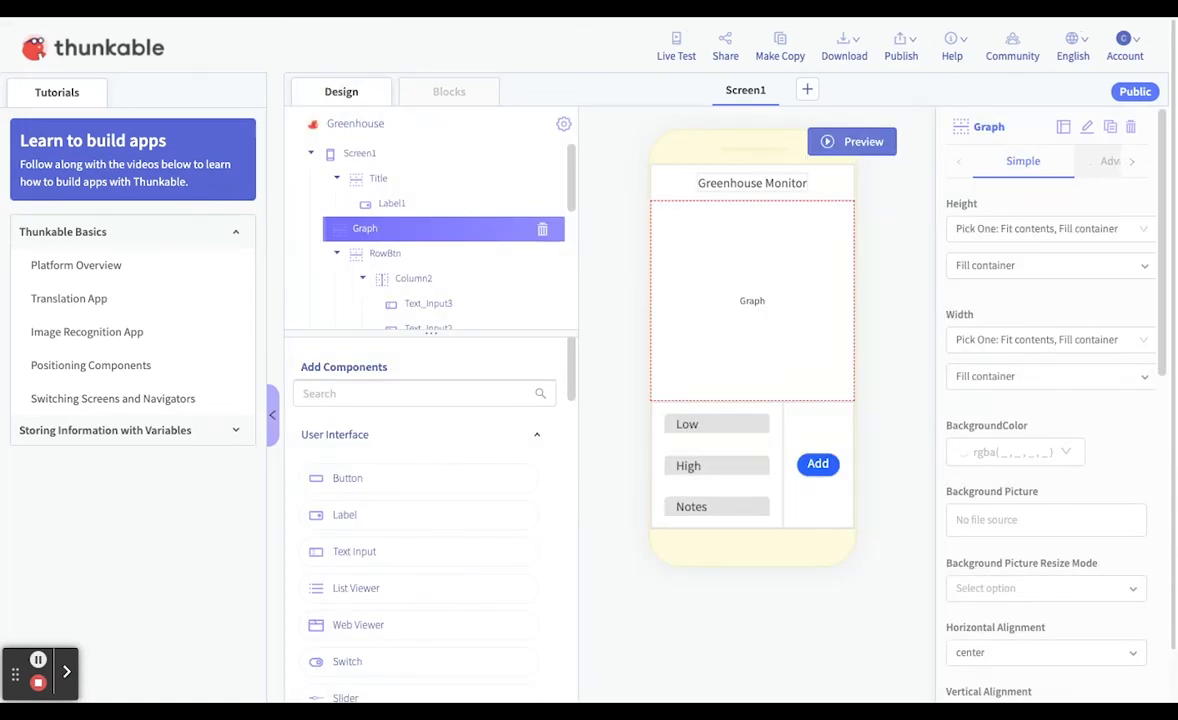